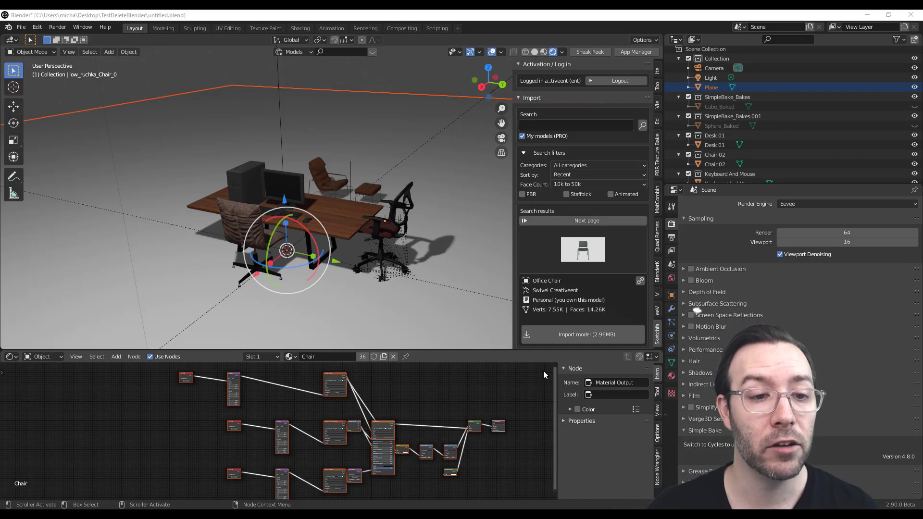
{"action": "key", "text": "alt+Tab"}
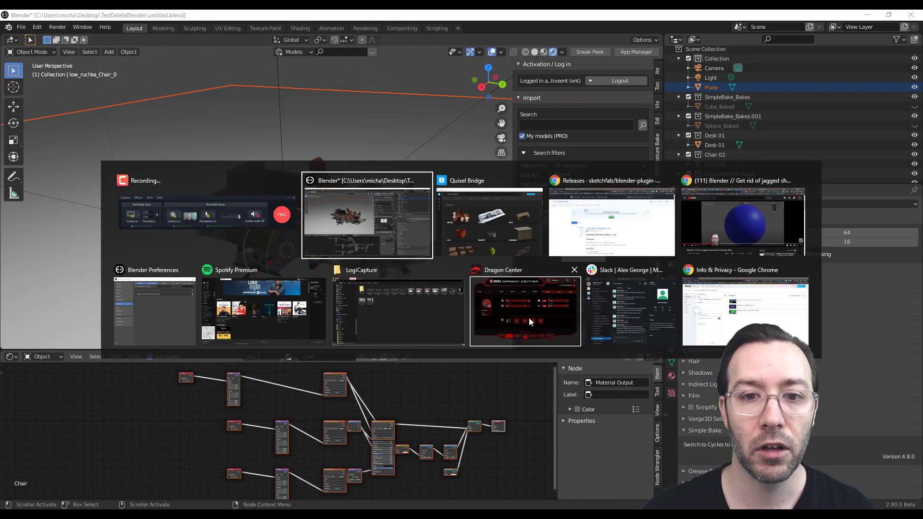
{"action": "left_click", "coordinate": [609, 249]}
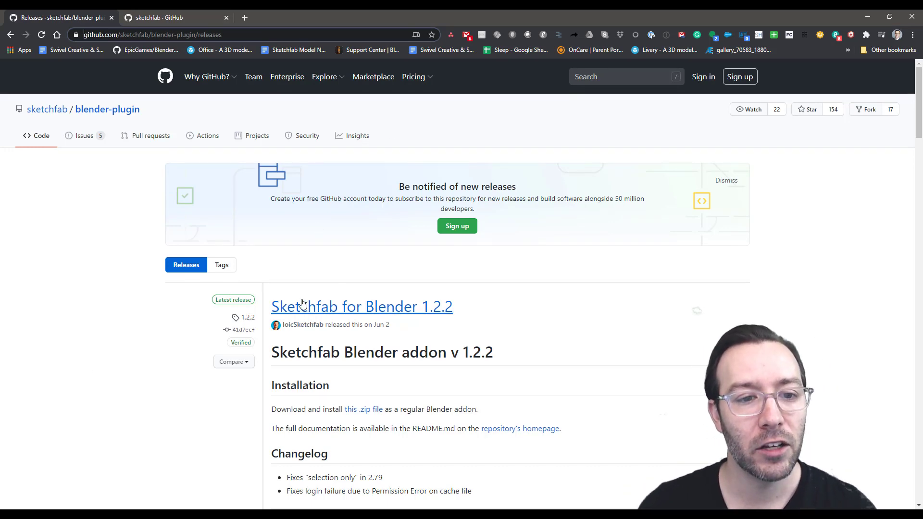
{"action": "scroll", "coordinate": [397, 327], "scroll_direction": "down", "scroll_amount": 5}
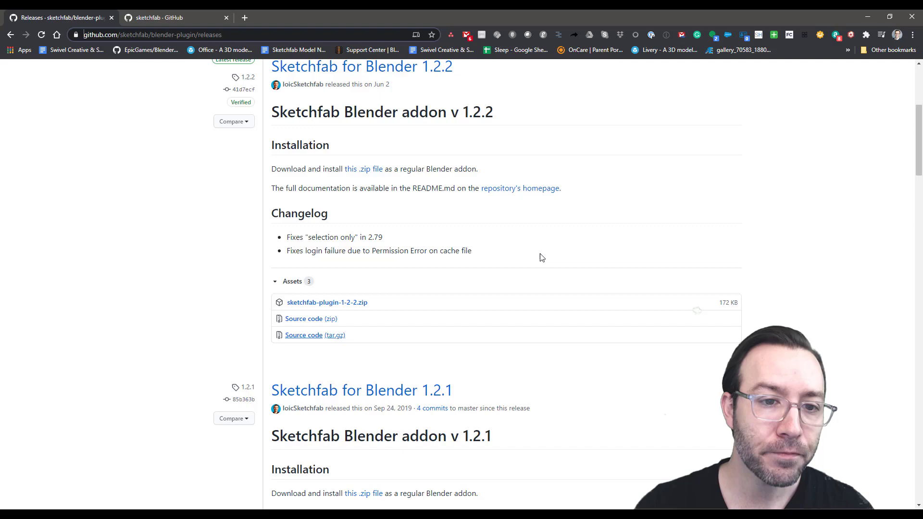
{"action": "scroll", "coordinate": [500, 273], "scroll_direction": "up", "scroll_amount": 5}
{"action": "key", "text": "alt+Tab"}
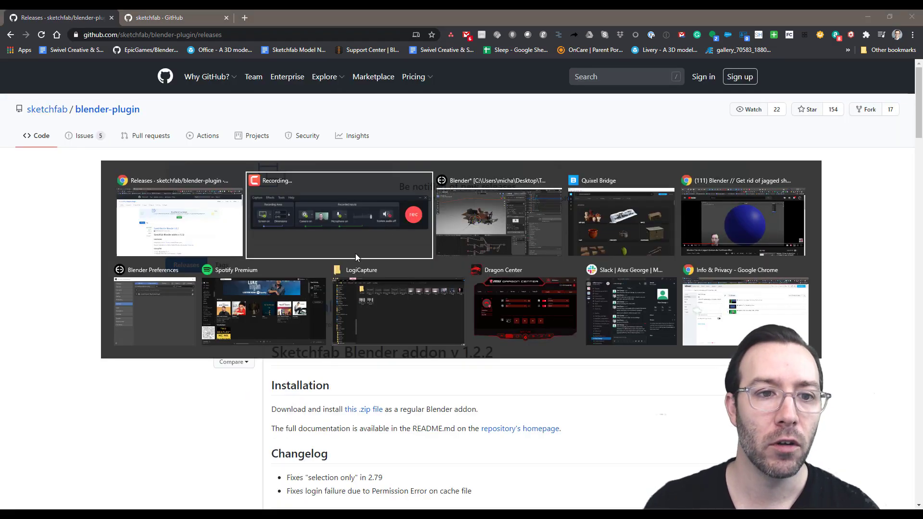
{"action": "left_click", "coordinate": [469, 205]}
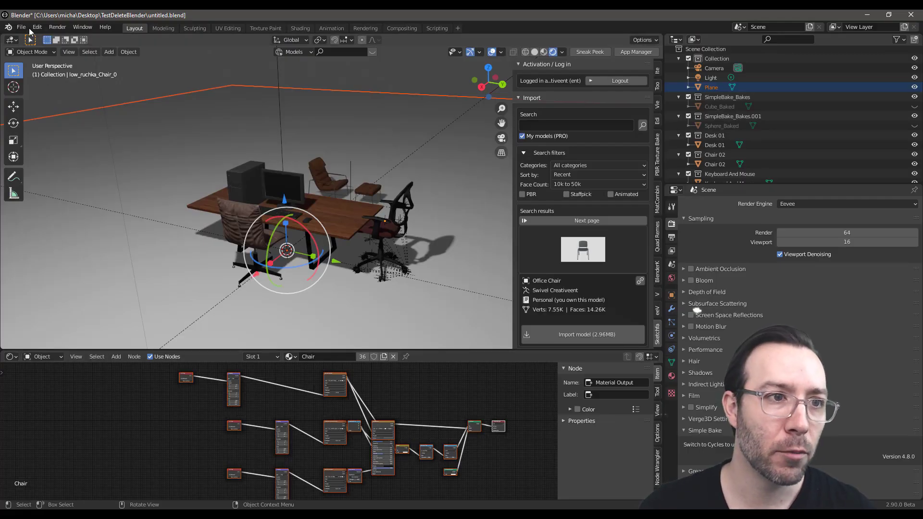
{"action": "left_click", "coordinate": [35, 28]}
{"action": "left_click", "coordinate": [62, 163]}
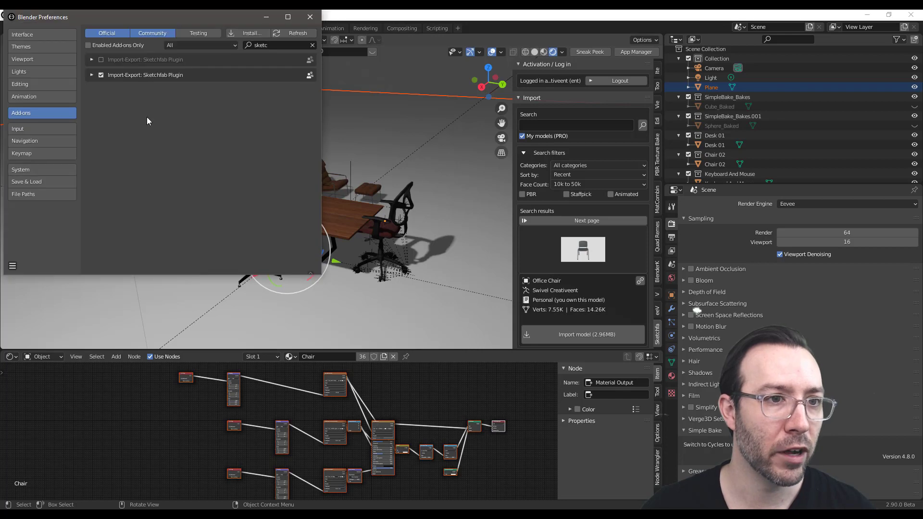
{"action": "left_click", "coordinate": [238, 35]}
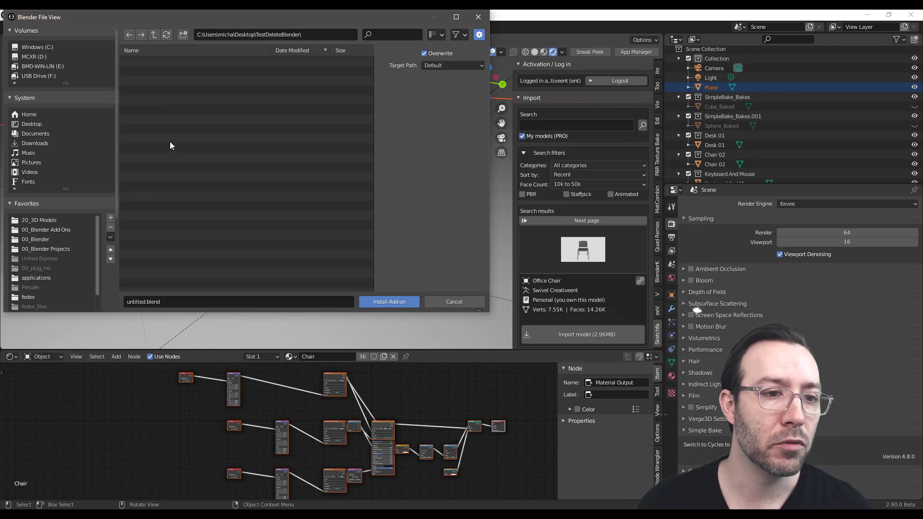
{"action": "left_click", "coordinate": [441, 301]}
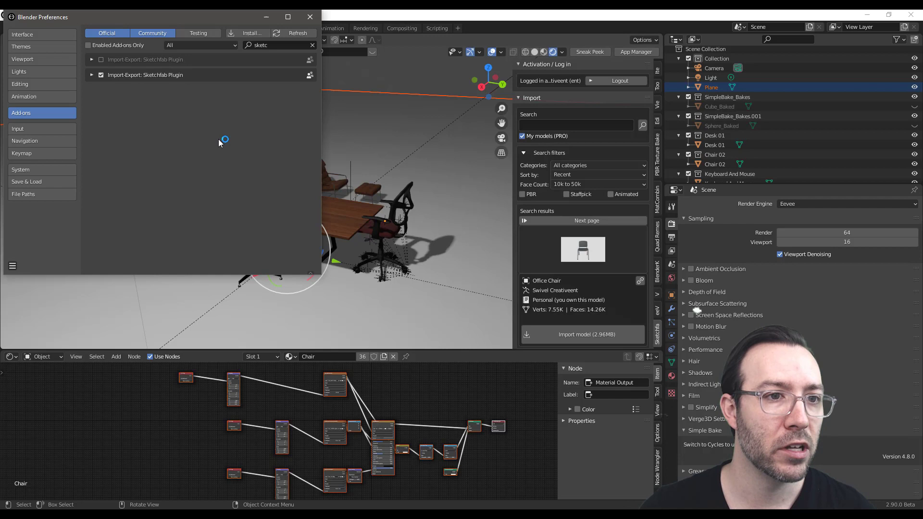
{"action": "left_click", "coordinate": [90, 75]}
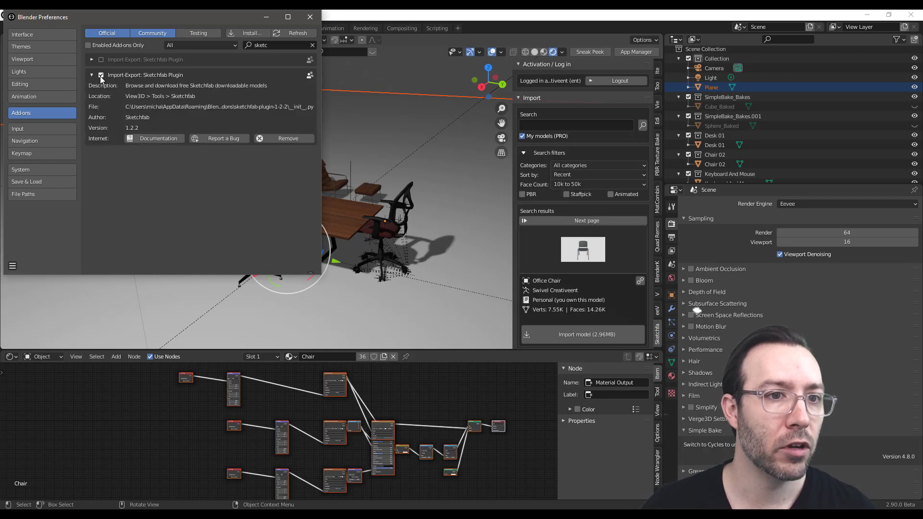
{"action": "left_click", "coordinate": [91, 76]}
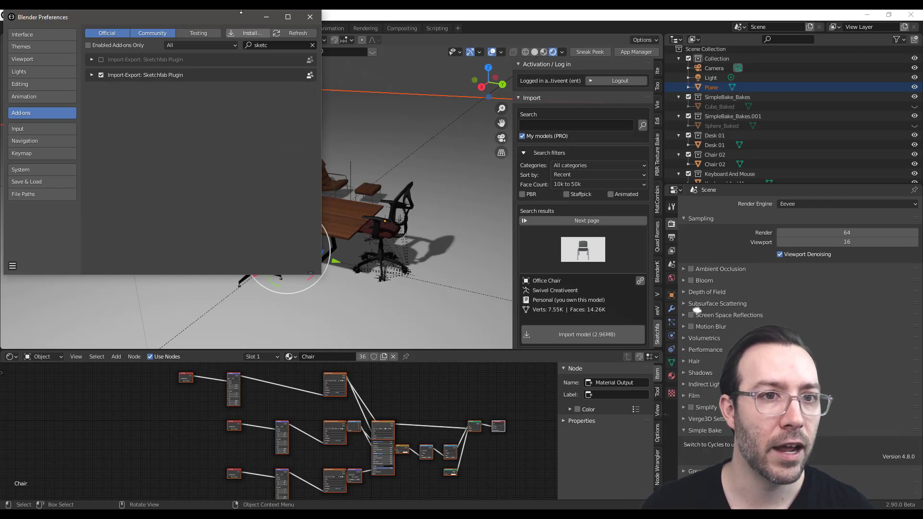
{"action": "left_click", "coordinate": [308, 16]}
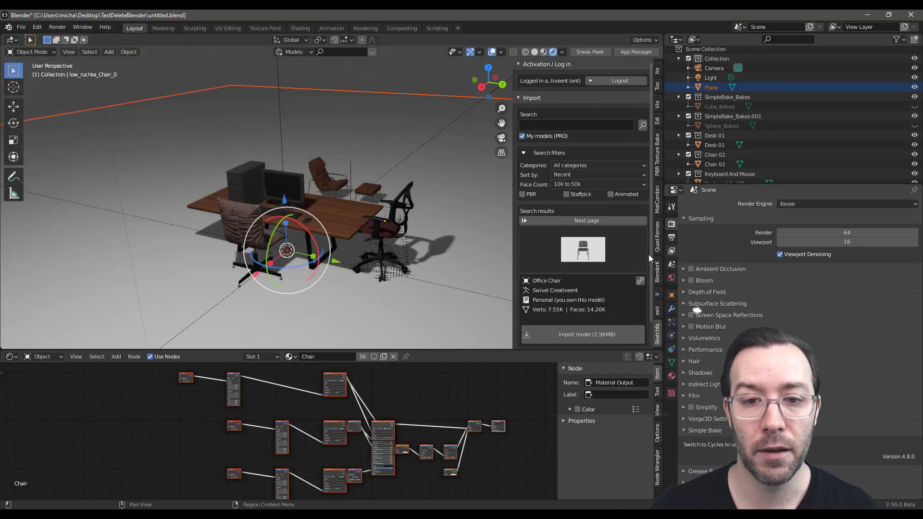
Step: Collapse the Sketchfab Import section, glance at About, and expand the Export options
{"action": "left_click", "coordinate": [517, 98]}
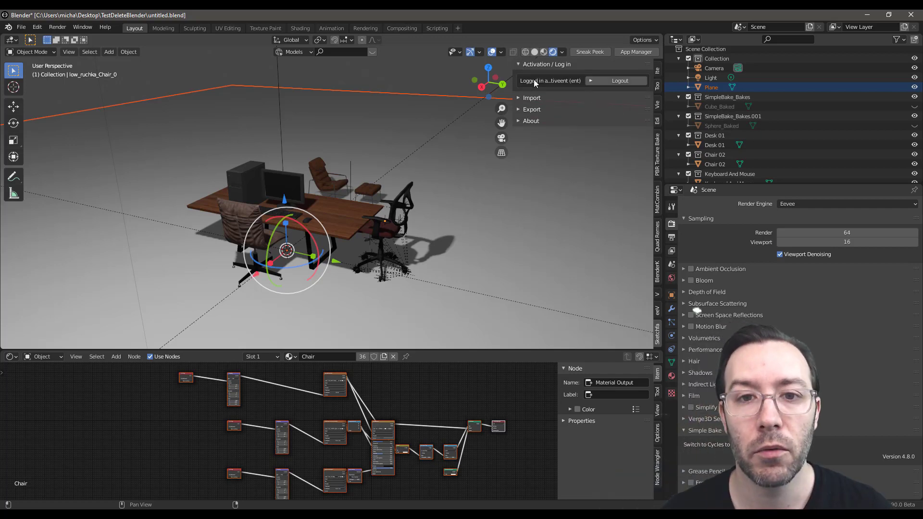
{"action": "left_click", "coordinate": [519, 121]}
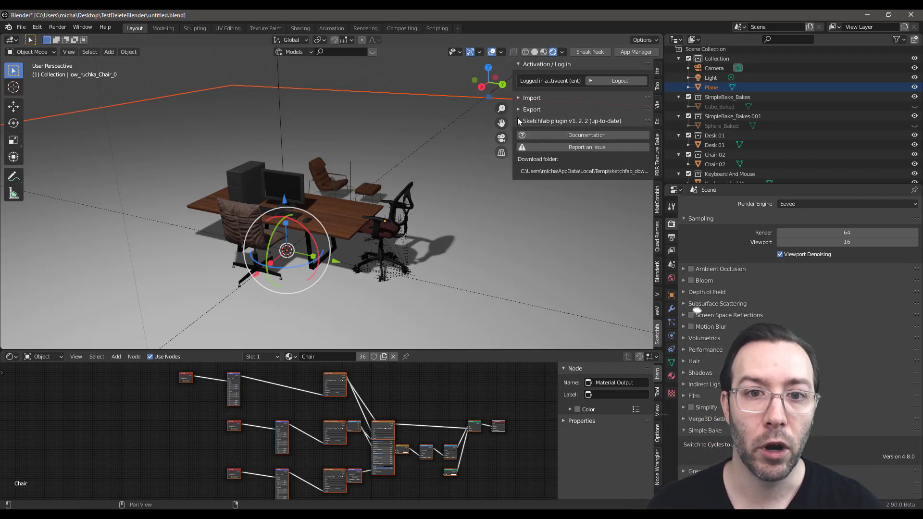
{"action": "left_click", "coordinate": [517, 120]}
{"action": "left_click", "coordinate": [518, 109]}
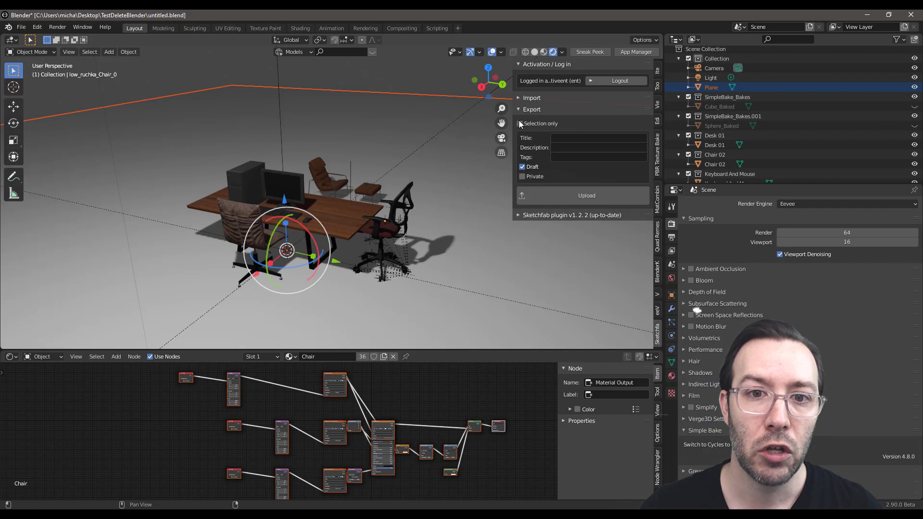
Step: Select Chair 02 and set the export to Selection only, with Private and Draft off
{"action": "left_click", "coordinate": [365, 216]}
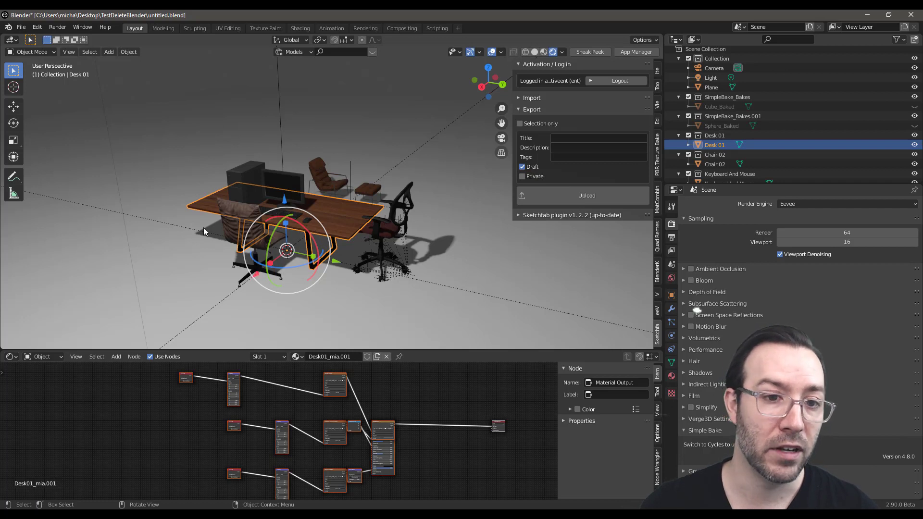
{"action": "left_click", "coordinate": [223, 212]}
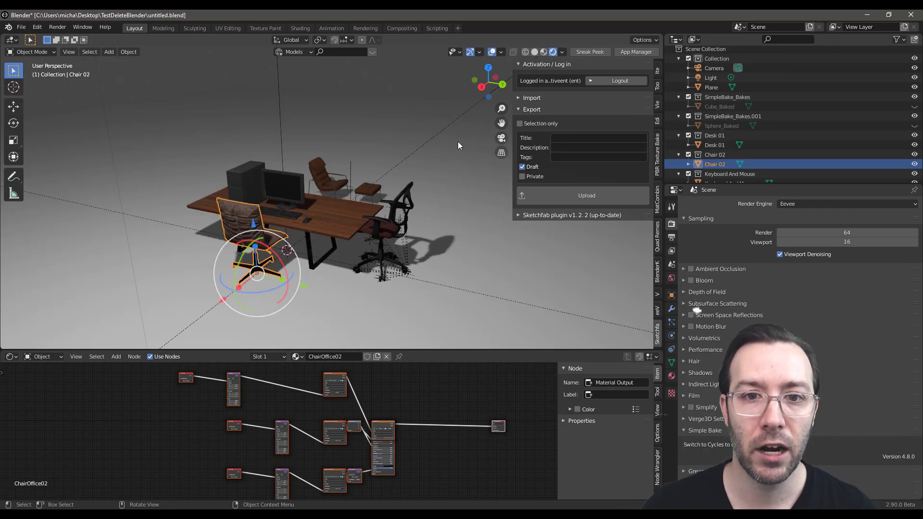
{"action": "left_click", "coordinate": [560, 158]}
{"action": "left_click", "coordinate": [522, 176]}
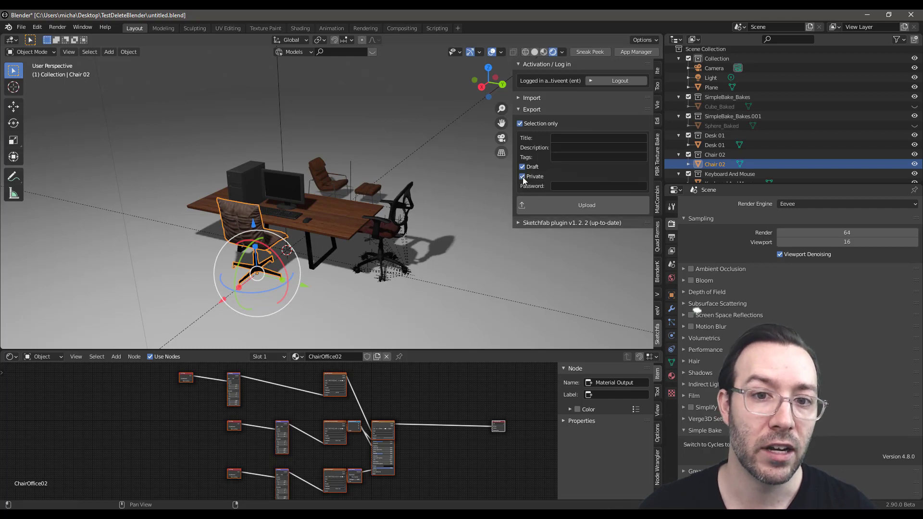
{"action": "left_click", "coordinate": [522, 167]}
{"action": "left_click", "coordinate": [522, 177]}
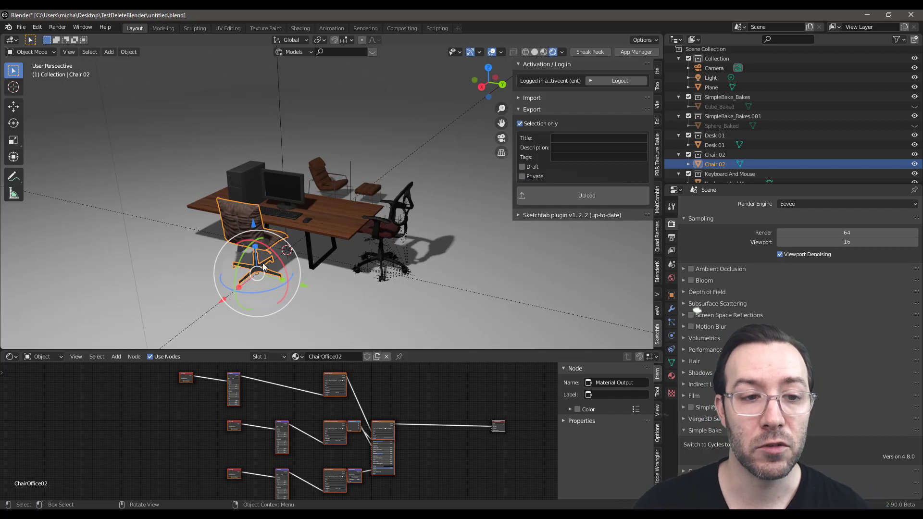
Step: Search all Sketchfab models for 'chair'
{"action": "left_click", "coordinate": [519, 109]}
{"action": "left_click", "coordinate": [518, 98]}
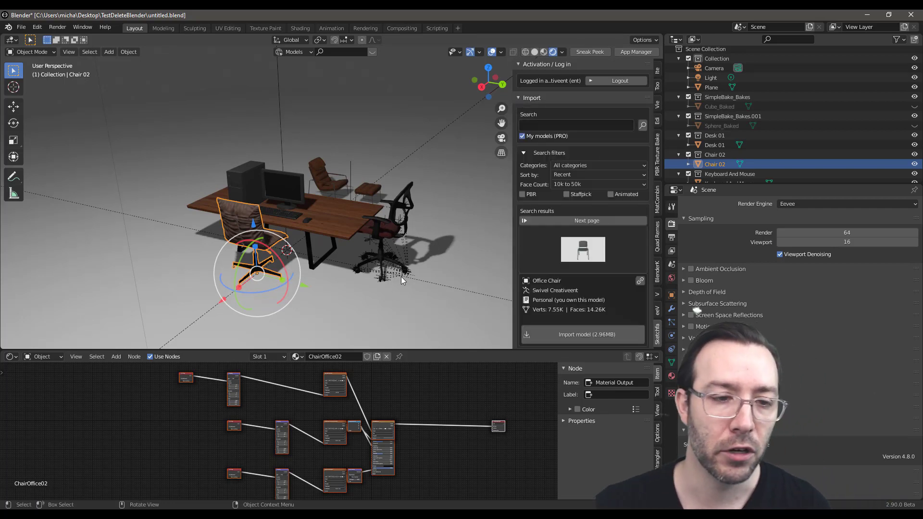
{"action": "left_click", "coordinate": [522, 136]}
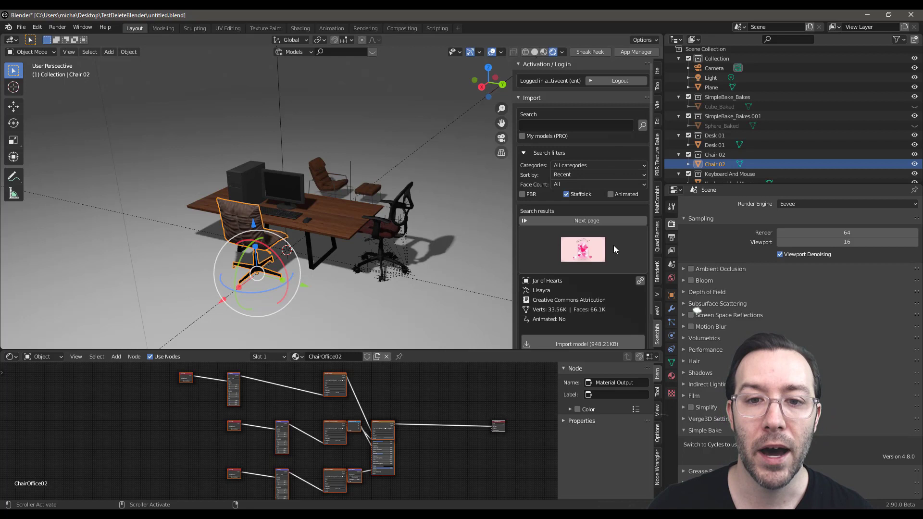
{"action": "left_click", "coordinate": [549, 128]}
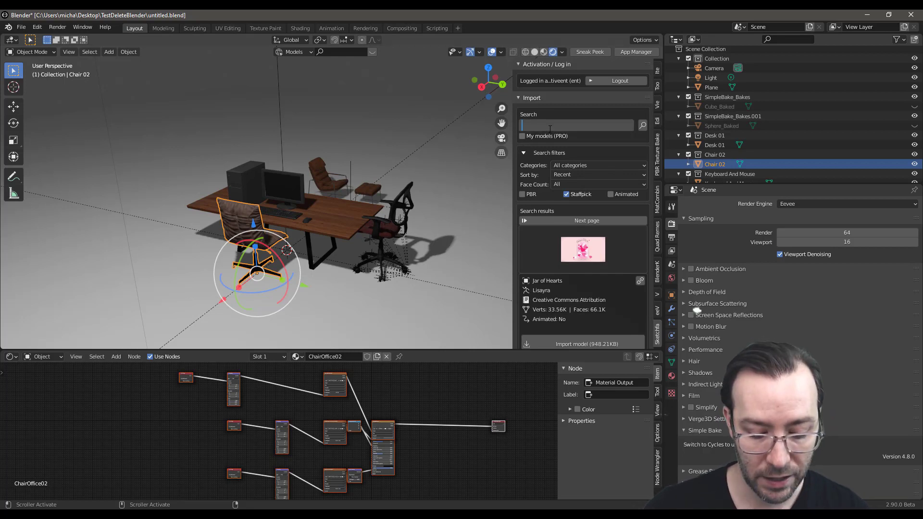
{"action": "type", "text": "chair"}
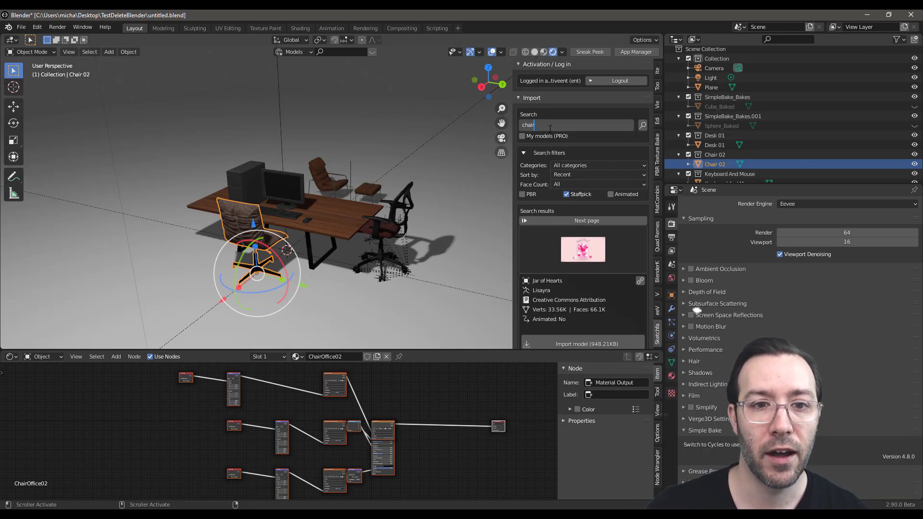
{"action": "key", "text": "Return"}
Step: Filter the chair results to PBR, non-staffpick models with up to 10k faces
{"action": "left_click", "coordinate": [588, 234]}
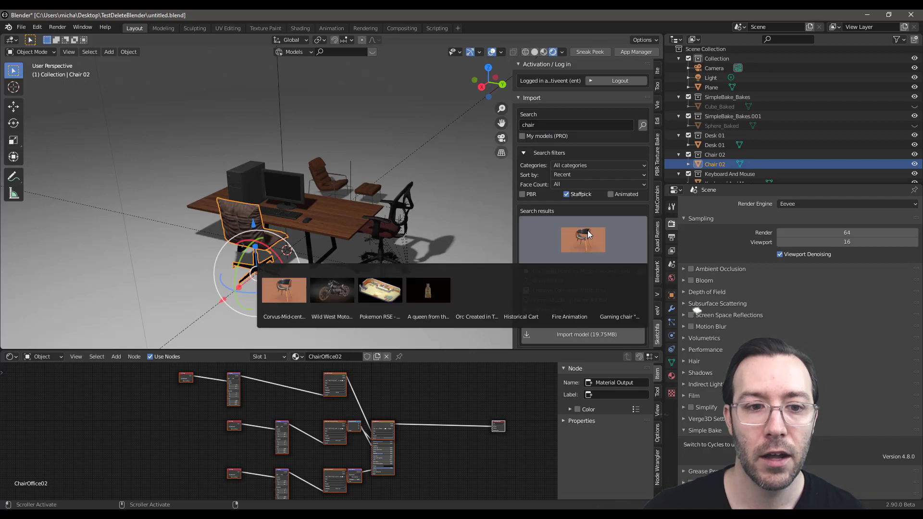
{"action": "left_click", "coordinate": [566, 195]}
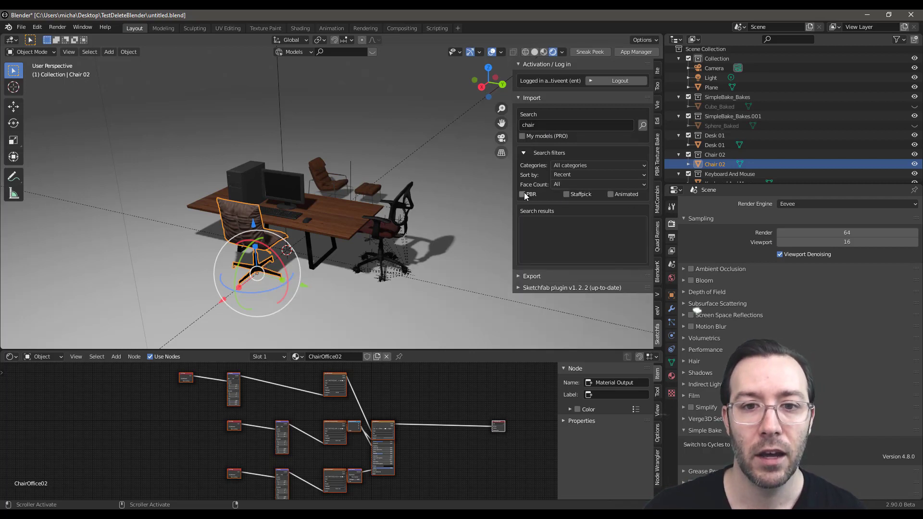
{"action": "left_click", "coordinate": [522, 193]}
{"action": "left_click", "coordinate": [562, 185]}
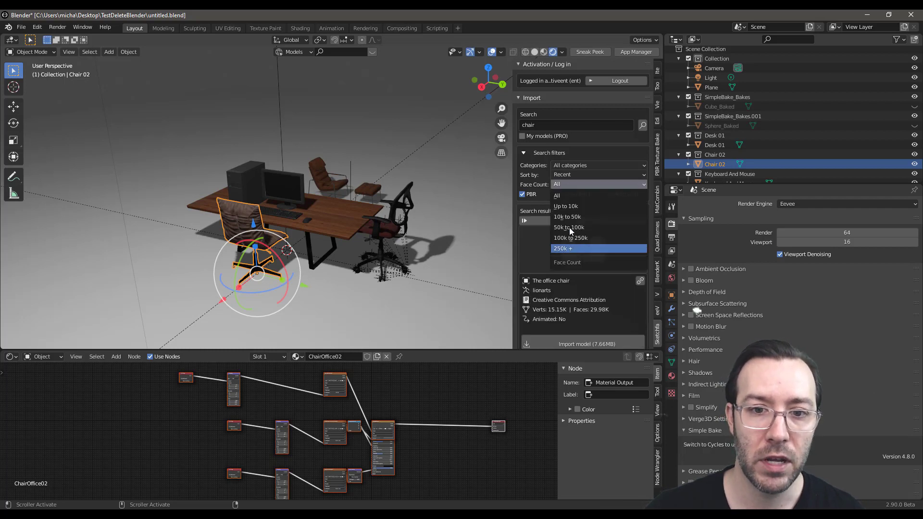
{"action": "left_click", "coordinate": [572, 207]}
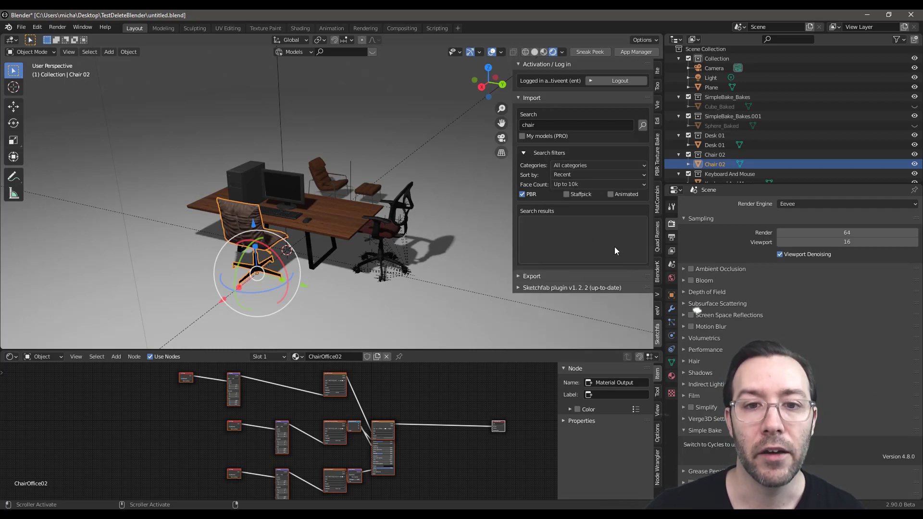
Step: Rerun the filtered chair search, go to the next results page, and import 'Hospital chair'
{"action": "left_click", "coordinate": [582, 247]}
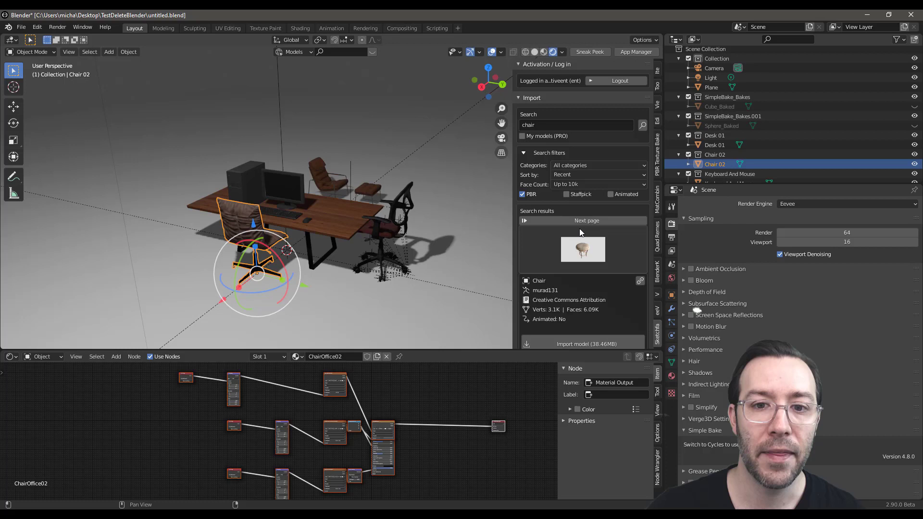
{"action": "left_click", "coordinate": [582, 238]}
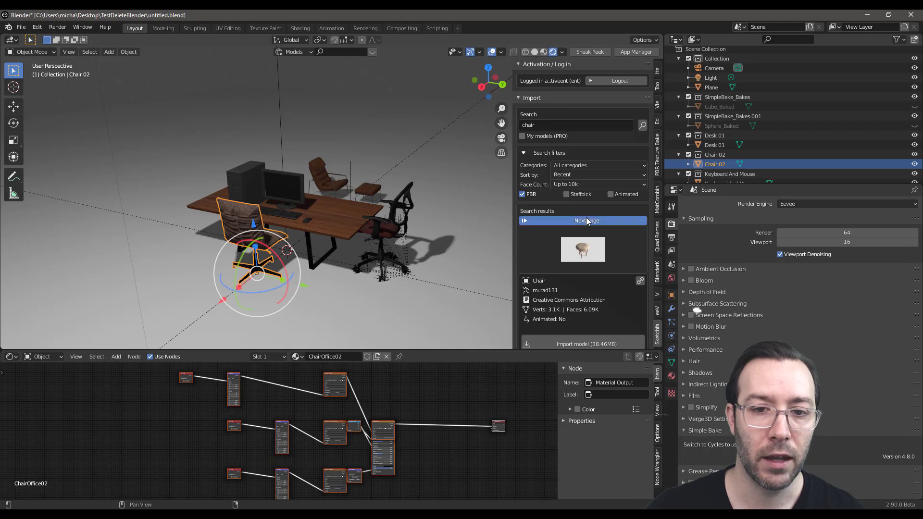
{"action": "left_click", "coordinate": [587, 220]}
{"action": "left_click", "coordinate": [593, 250]}
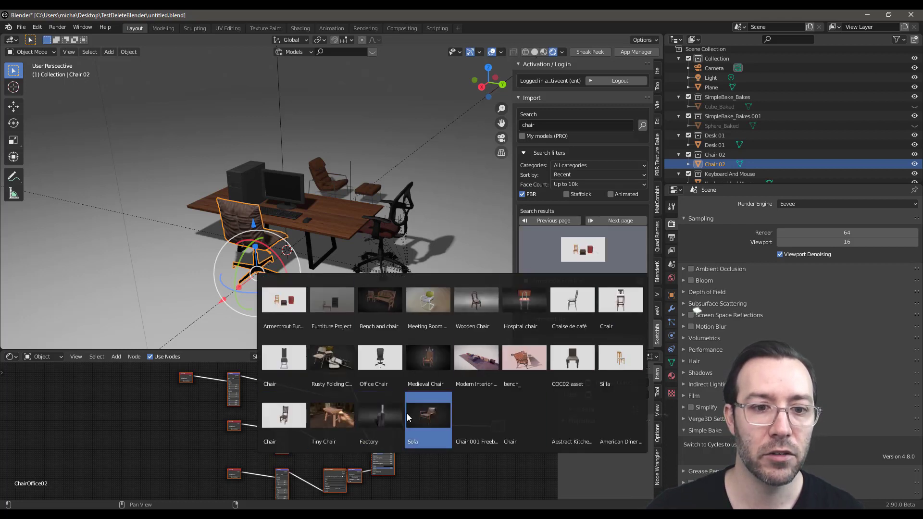
{"action": "left_click", "coordinate": [529, 308]}
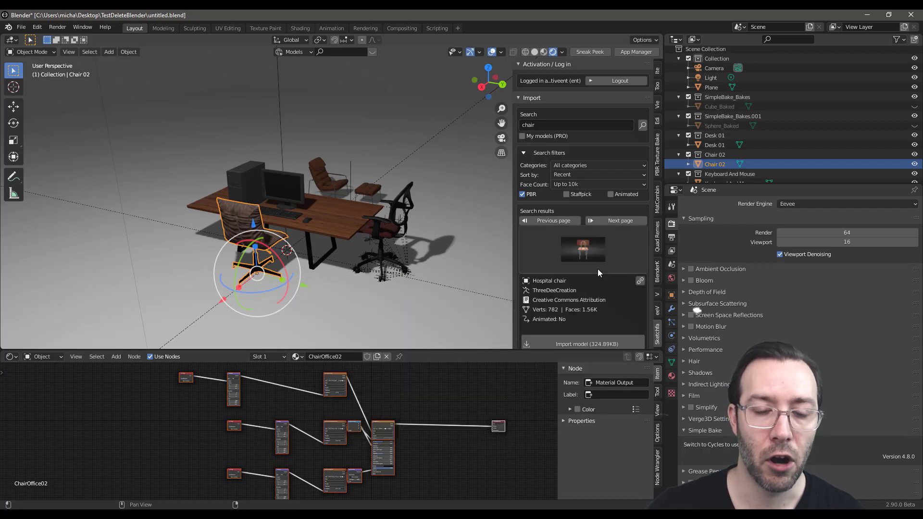
{"action": "left_click", "coordinate": [603, 339]}
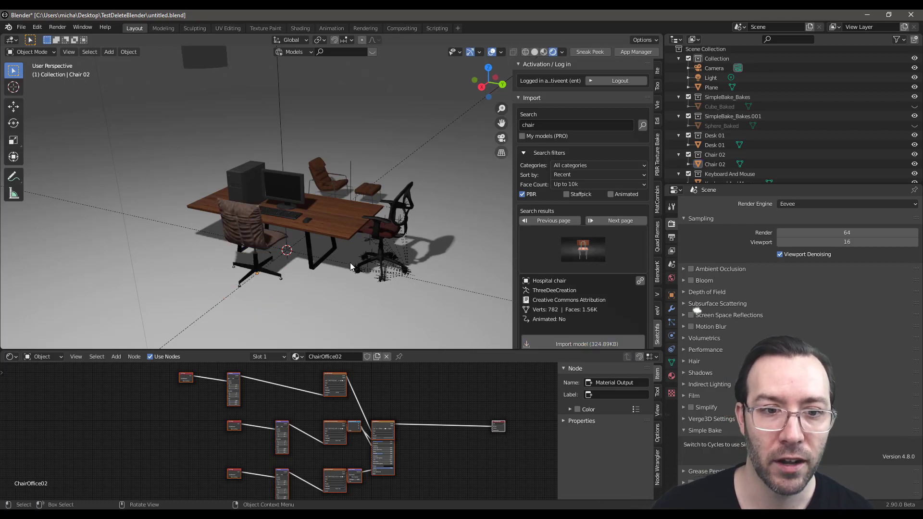
Step: Scale up the Hospital chair and move it to the right of the desk
{"action": "scroll", "coordinate": [722, 118], "scroll_direction": "down", "scroll_amount": 3}
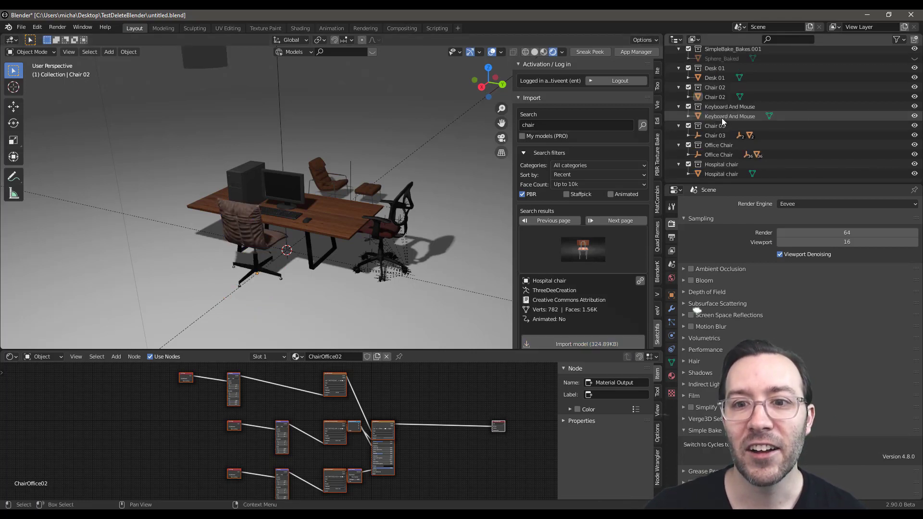
{"action": "left_click", "coordinate": [723, 174]}
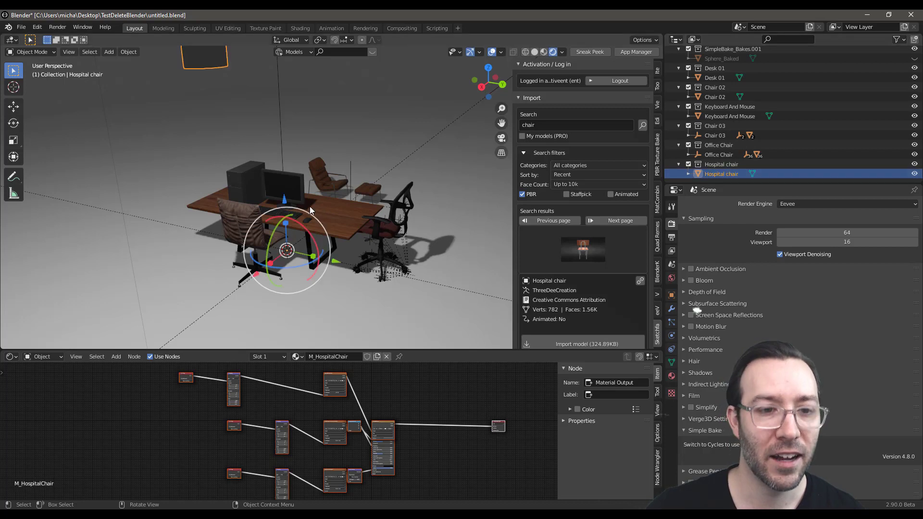
{"action": "key", "text": "s"}
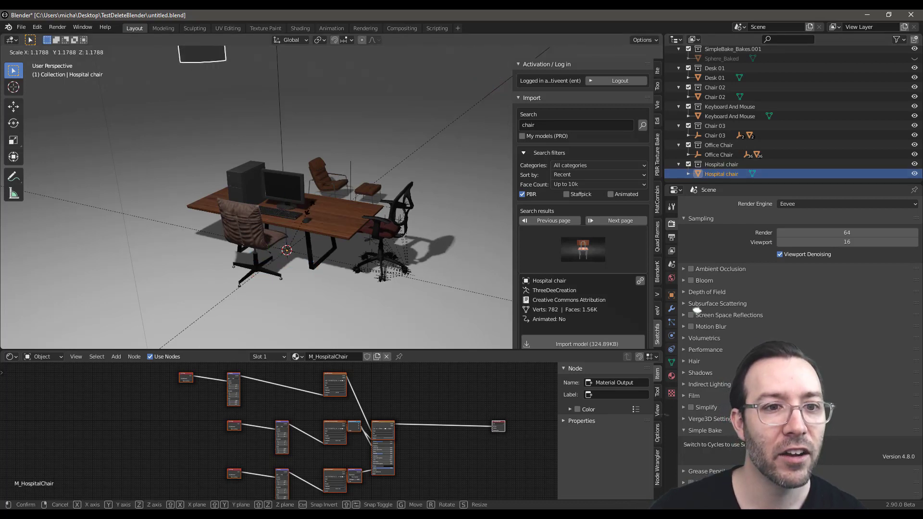
{"action": "key", "text": "Escape"}
{"action": "key", "text": "s"}
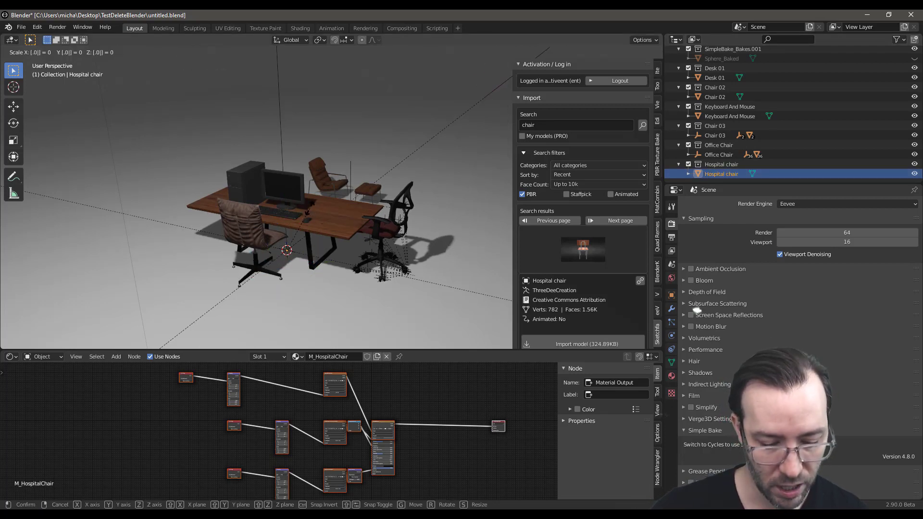
{"action": "key", "text": "Return"}
{"action": "left_click_drag", "start_coordinate": [339, 259], "coordinate": [493, 274]}
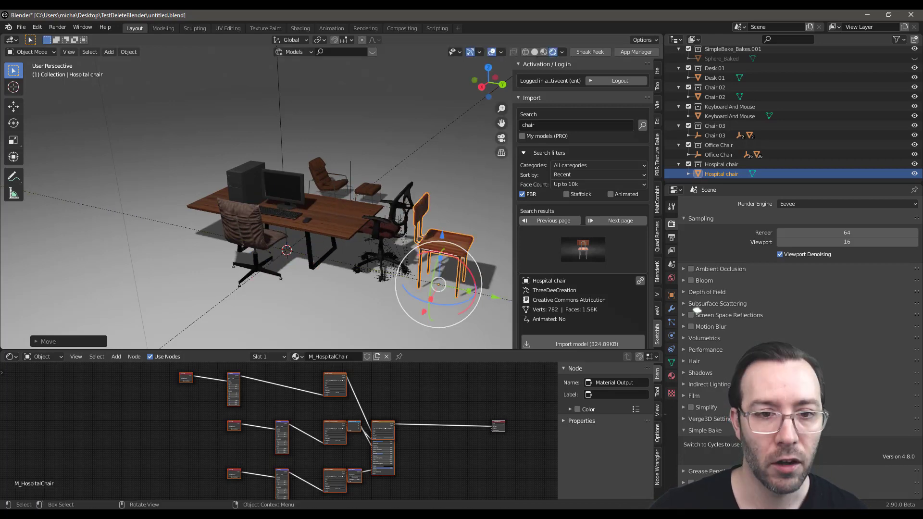
Step: Rotate the Hospital chair about -161° around the vertical Z axis
{"action": "key", "text": "r"}
{"action": "key", "text": "z"}
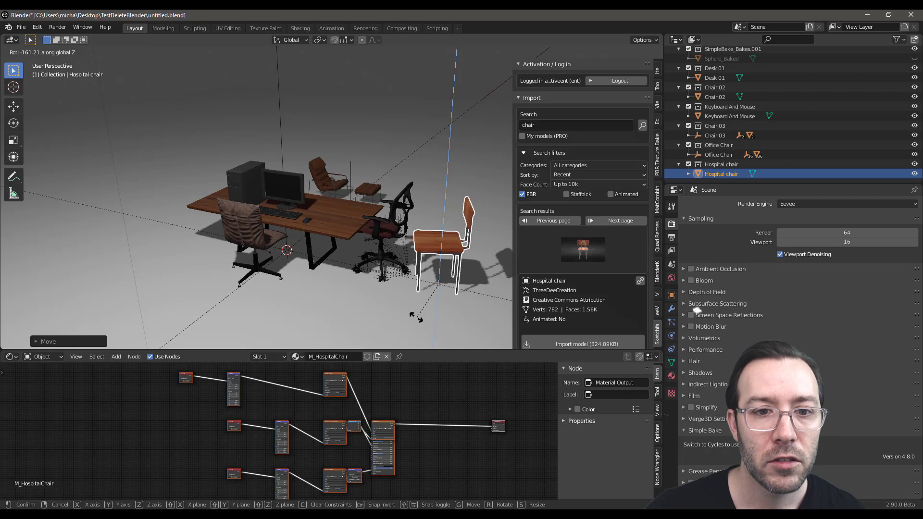
{"action": "left_click", "coordinate": [415, 316]}
{"action": "scroll", "coordinate": [453, 250], "scroll_direction": "up", "scroll_amount": 4}
Step: Maximize the Shader Editor with Ctrl+Space and frame the Hospital chair's material nodes
{"action": "middle_click_drag", "start_coordinate": [454, 249], "coordinate": [393, 224]}
{"action": "scroll", "coordinate": [393, 224], "scroll_direction": "up", "scroll_amount": 2}
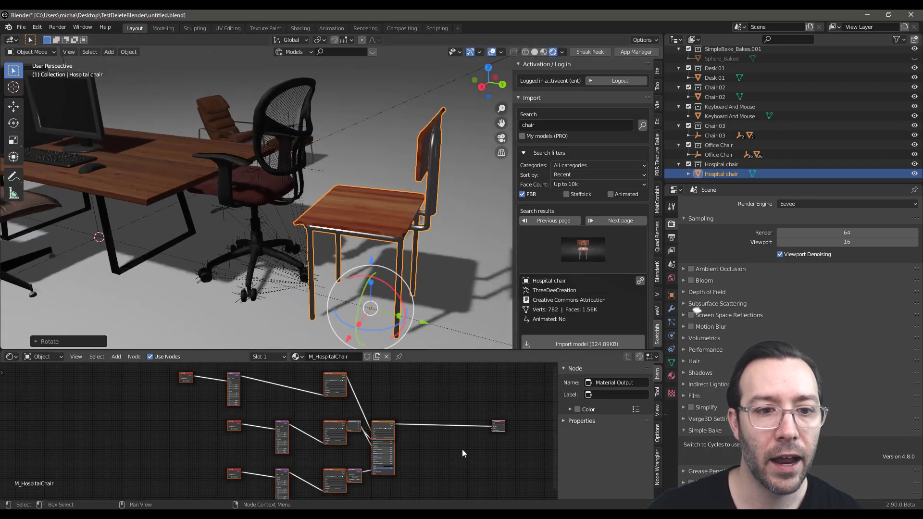
{"action": "key", "text": "ctrl+space"}
{"action": "scroll", "coordinate": [552, 328], "scroll_direction": "up", "scroll_amount": 5}
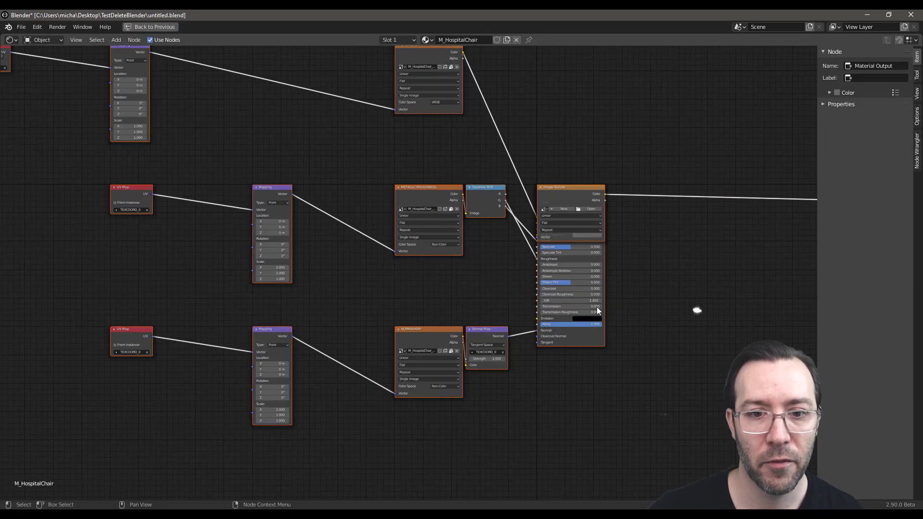
{"action": "scroll", "coordinate": [596, 310], "scroll_direction": "down", "scroll_amount": 2}
{"action": "middle_click_drag", "start_coordinate": [653, 299], "coordinate": [588, 379]}
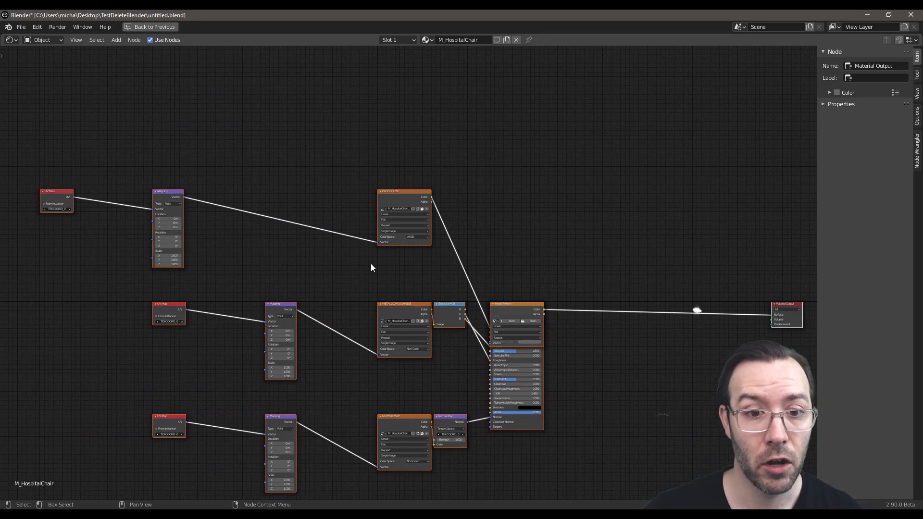
{"action": "middle_click_drag", "start_coordinate": [370, 267], "coordinate": [392, 230]}
{"action": "scroll", "coordinate": [449, 274], "scroll_direction": "up", "scroll_amount": 1}
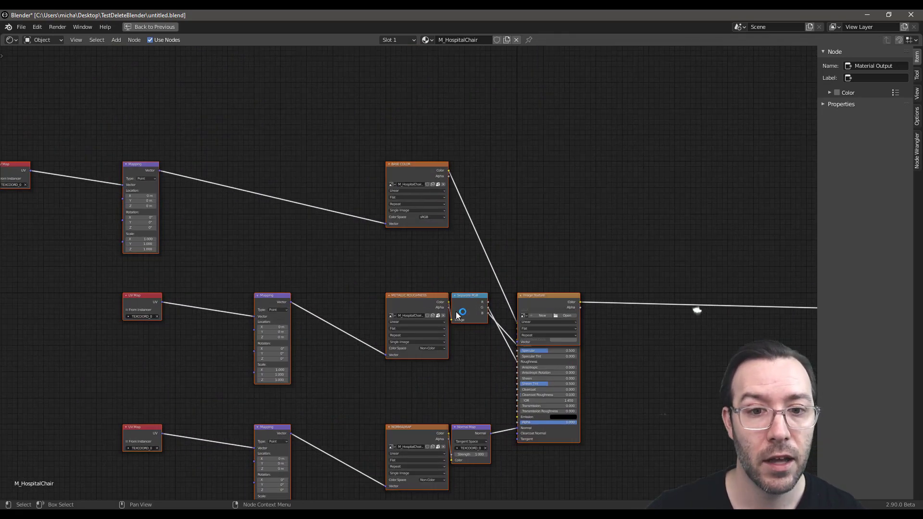
Step: Spread apart the Metallic Roughness, Separate RGB and Image Texture nodes so their links are visible
{"action": "left_click", "coordinate": [432, 294]}
{"action": "left_click_drag", "start_coordinate": [433, 293], "coordinate": [390, 299]}
{"action": "left_click", "coordinate": [478, 297]}
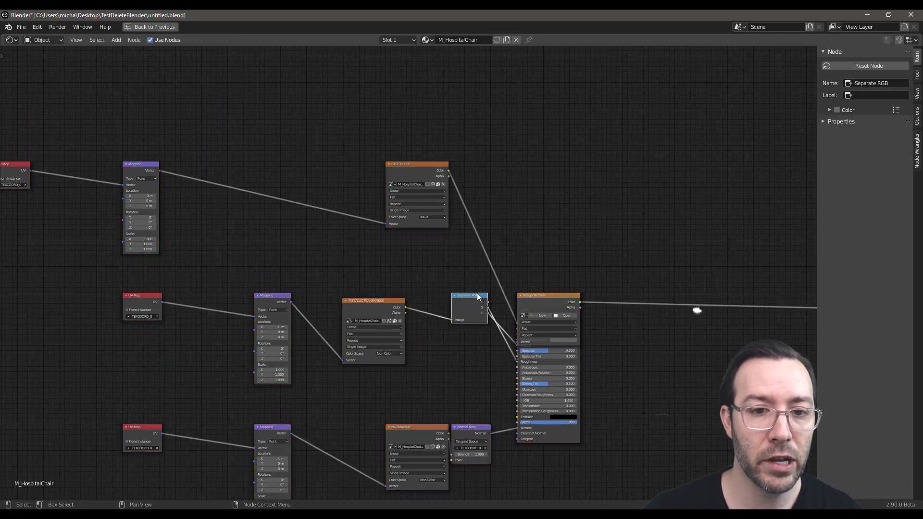
{"action": "left_click_drag", "start_coordinate": [477, 297], "coordinate": [451, 342]}
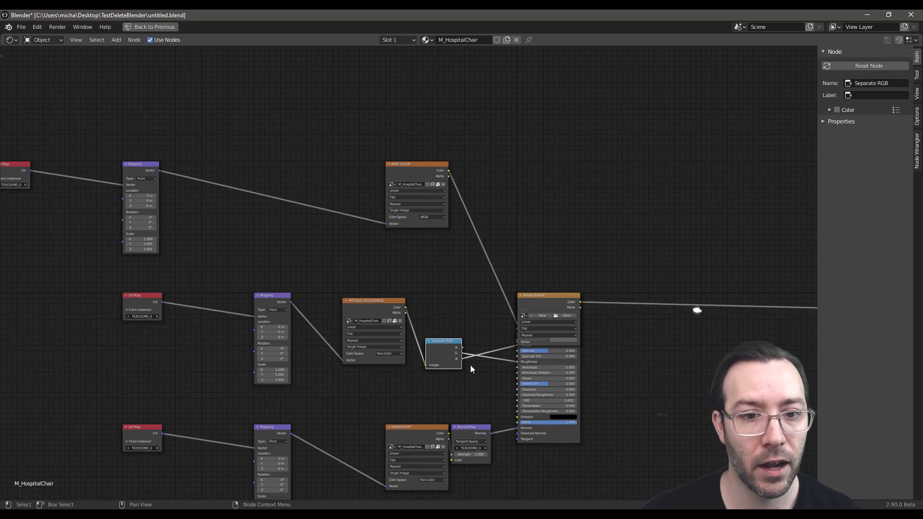
{"action": "scroll", "coordinate": [470, 365], "scroll_direction": "up", "scroll_amount": 1}
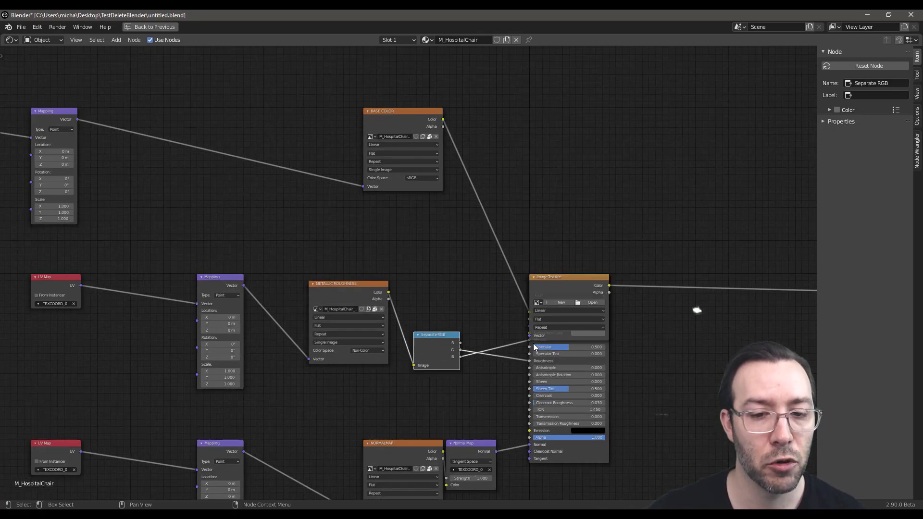
{"action": "left_click_drag", "start_coordinate": [573, 278], "coordinate": [70, 225]}
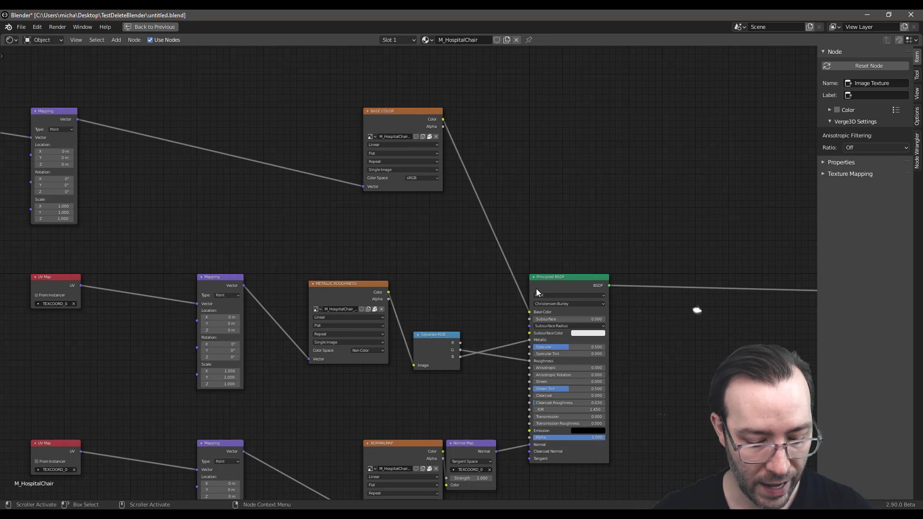
Step: Restore the full layout and delete the Hospital chair from the scene
{"action": "key", "text": "ctrl+space"}
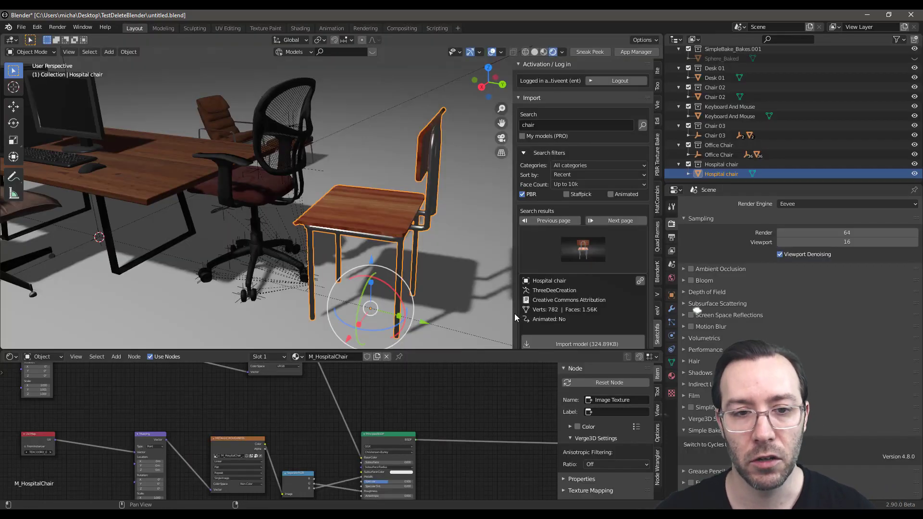
{"action": "middle_click_drag", "start_coordinate": [515, 313], "coordinate": [355, 255]}
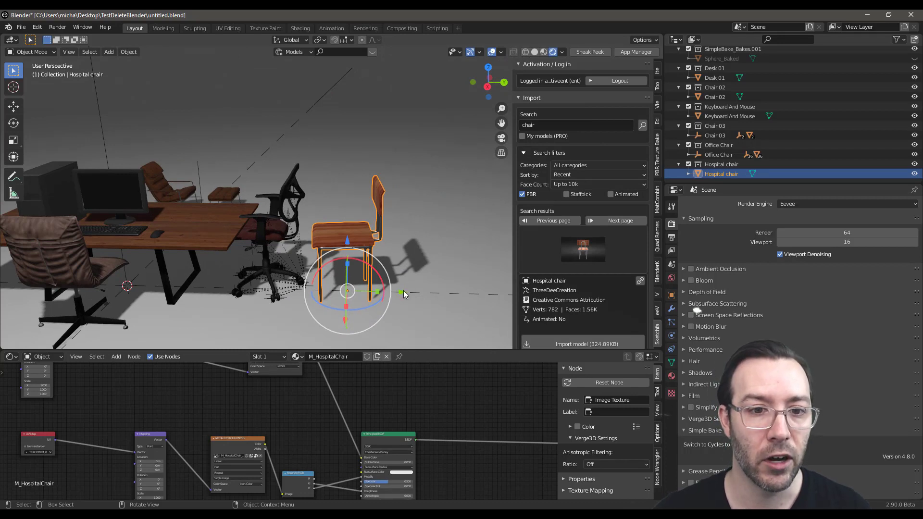
{"action": "left_click_drag", "start_coordinate": [403, 290], "coordinate": [465, 288]}
{"action": "key", "text": "x"}
{"action": "left_click", "coordinate": [431, 255]}
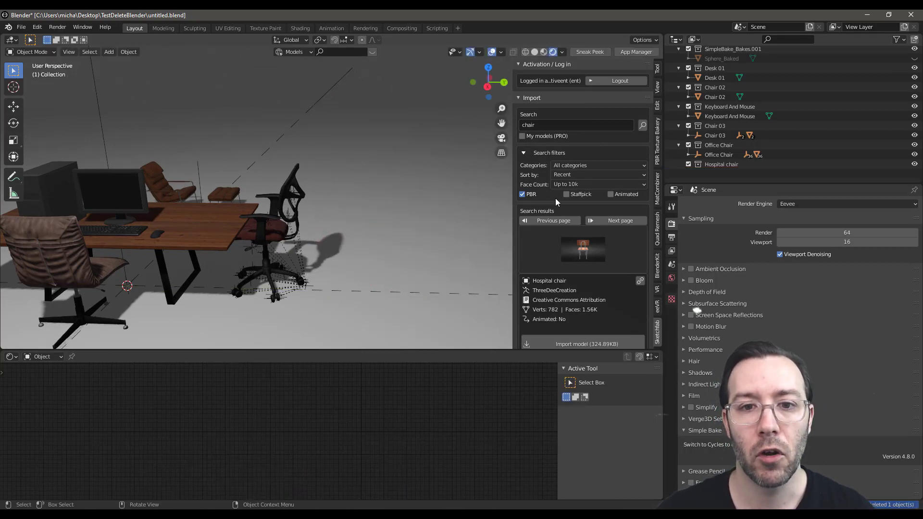
Step: Switch the Sketchfab search to My models, limited to up to 10k faces
{"action": "left_click", "coordinate": [524, 138]}
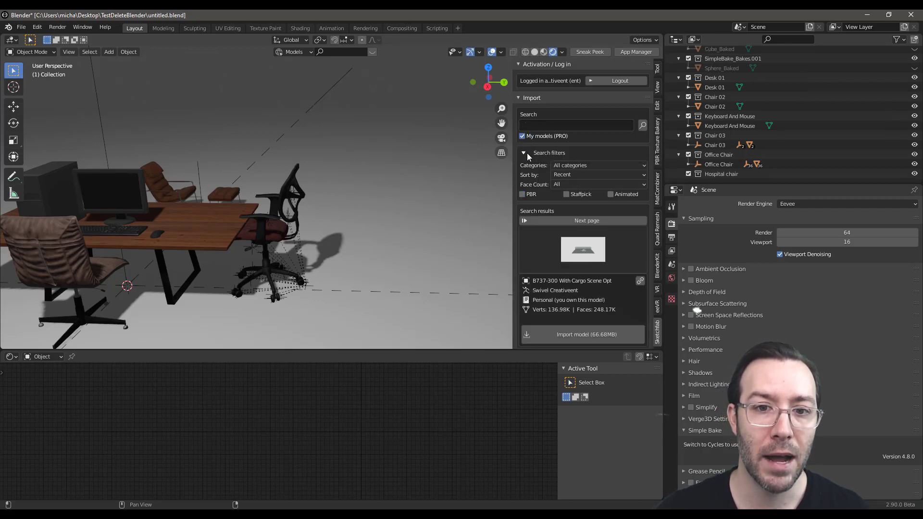
{"action": "left_click", "coordinate": [573, 183]}
{"action": "left_click", "coordinate": [578, 204]}
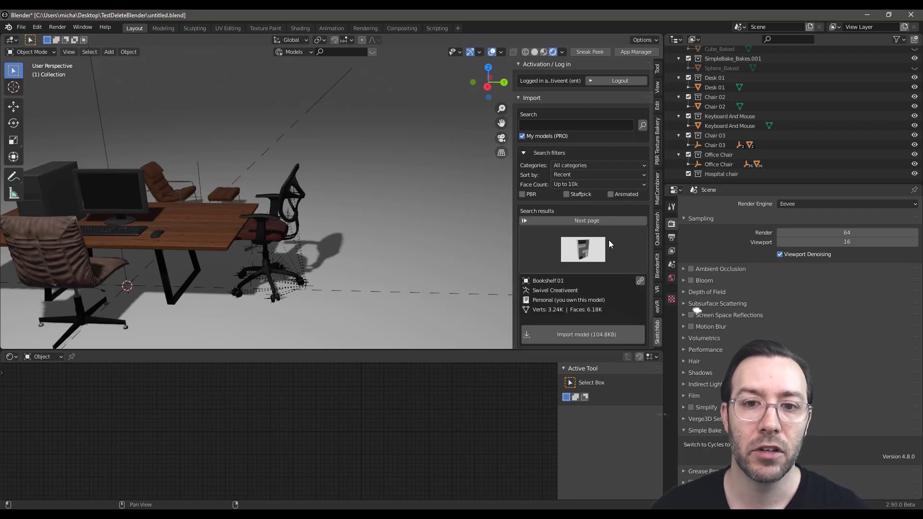
{"action": "left_click", "coordinate": [552, 126]}
{"action": "type", "text": "cha"}
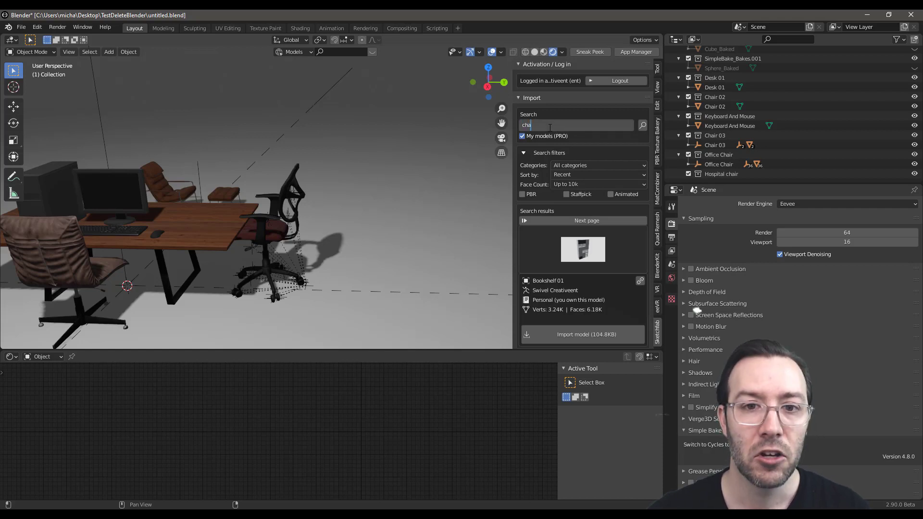
{"action": "type", "text": "irs"}
{"action": "key", "text": "Return"}
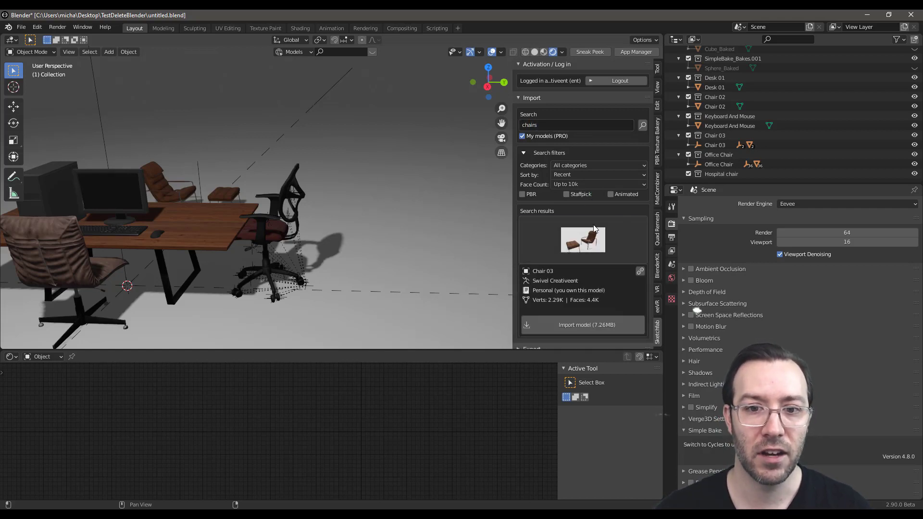
{"action": "left_click", "coordinate": [595, 229]}
{"action": "left_click", "coordinate": [534, 252]}
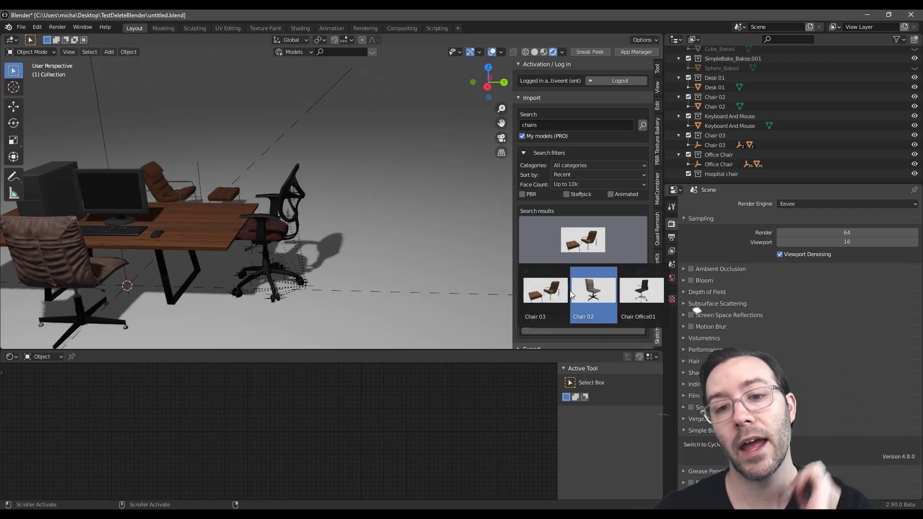
{"action": "left_click", "coordinate": [551, 126]}
{"action": "key", "text": "BackSpace"}
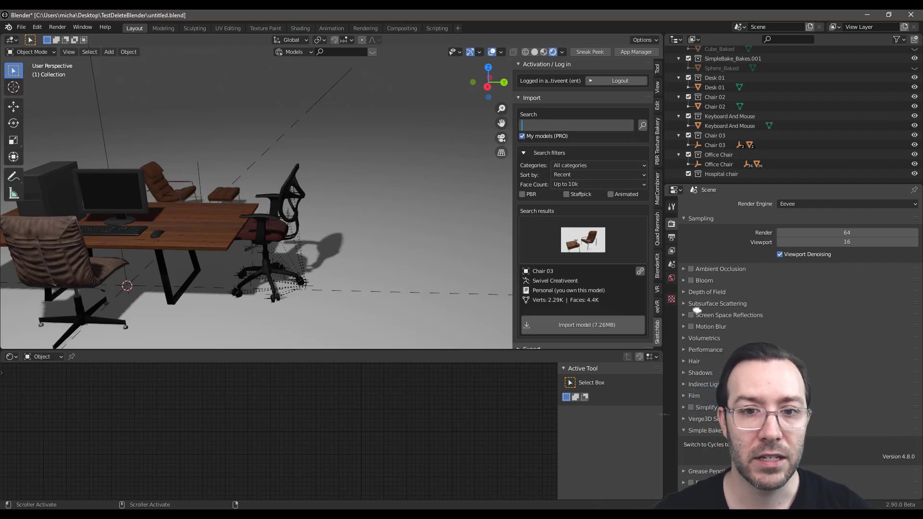
{"action": "key", "text": "Return"}
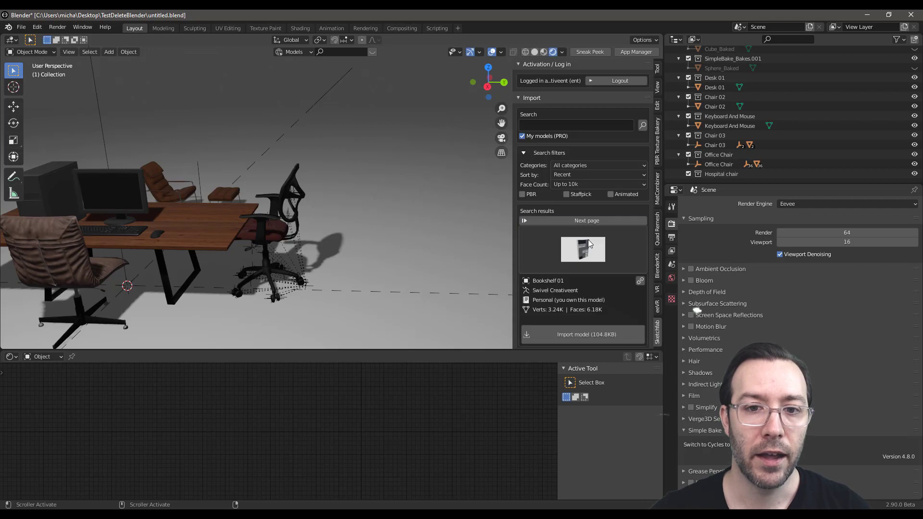
Step: Import Desk 02 from the own-models thumbnail grid
{"action": "left_click", "coordinate": [585, 244]}
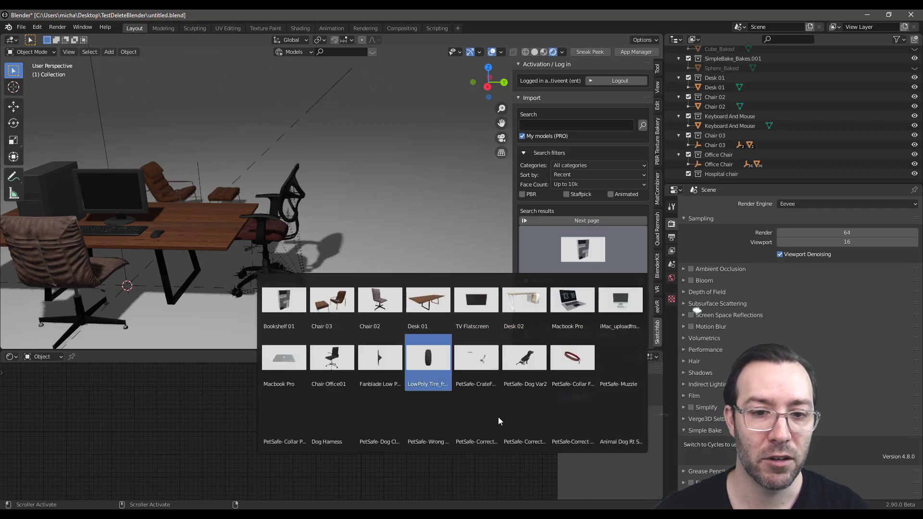
{"action": "left_click", "coordinate": [539, 305]}
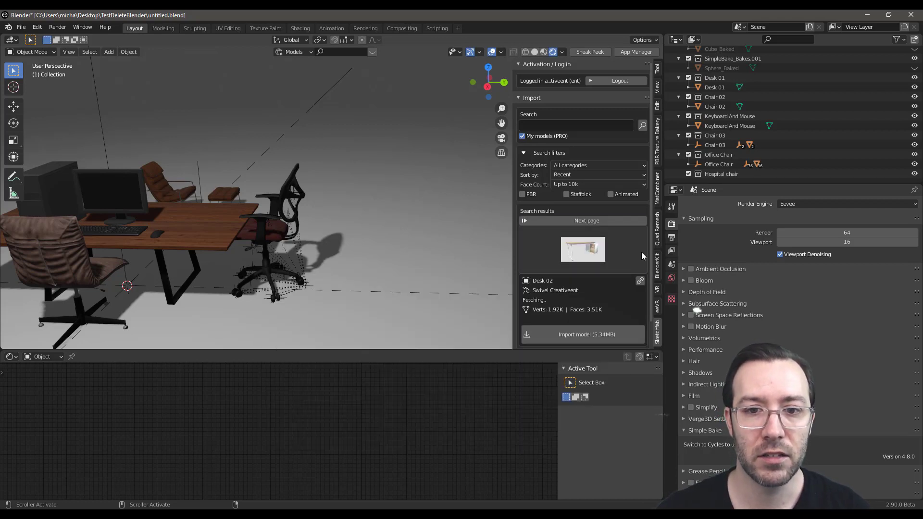
{"action": "left_click", "coordinate": [587, 334]}
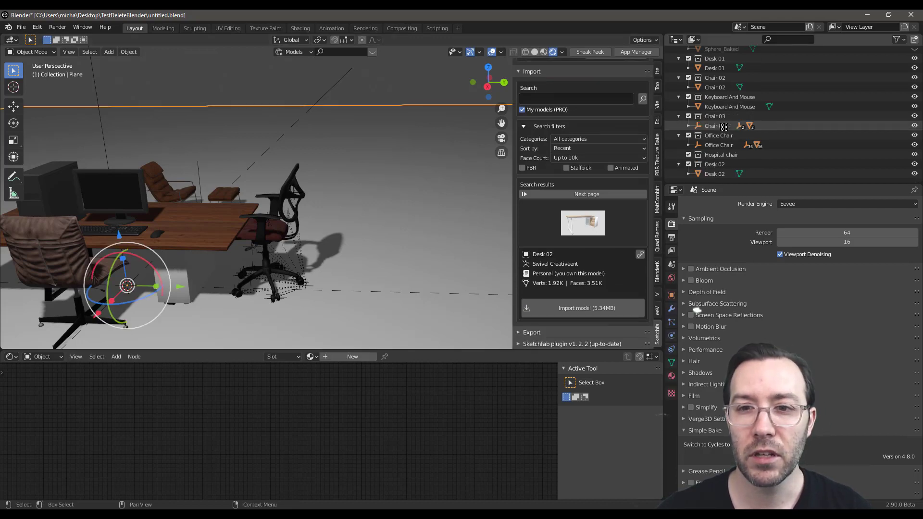
Step: Scale Desk 02 up and move it along the floor to the right of the black office chair
{"action": "left_click", "coordinate": [723, 174]}
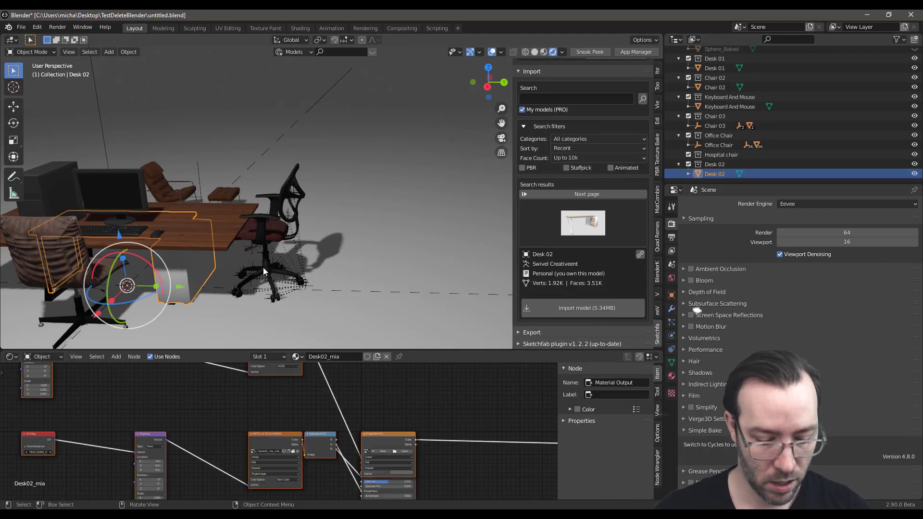
{"action": "key", "text": "s"}
{"action": "left_click", "coordinate": [311, 239]}
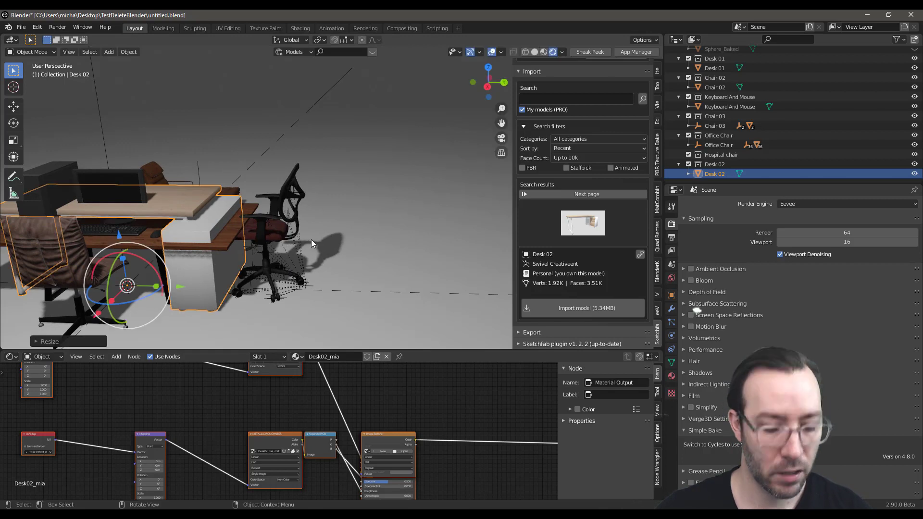
{"action": "key", "text": "g"}
{"action": "key", "text": "z"}
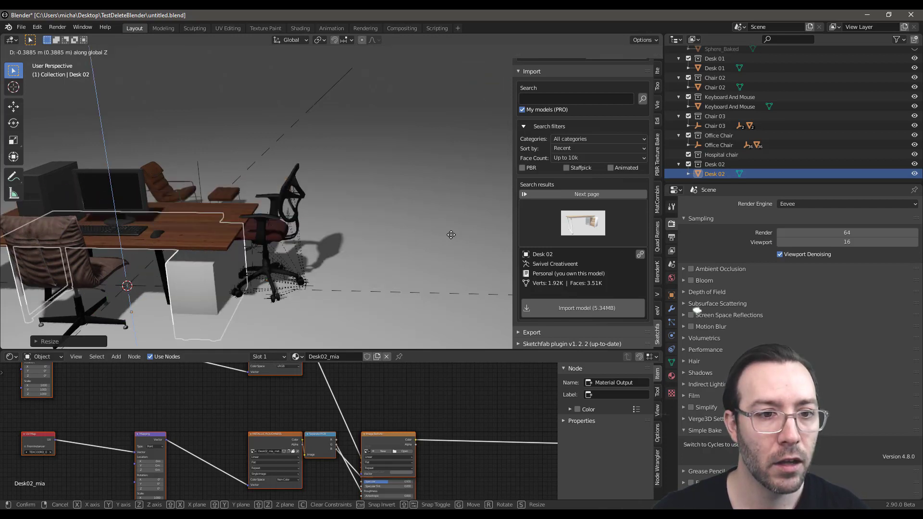
{"action": "key", "text": "shift+z"}
{"action": "key", "text": "shift+z"}
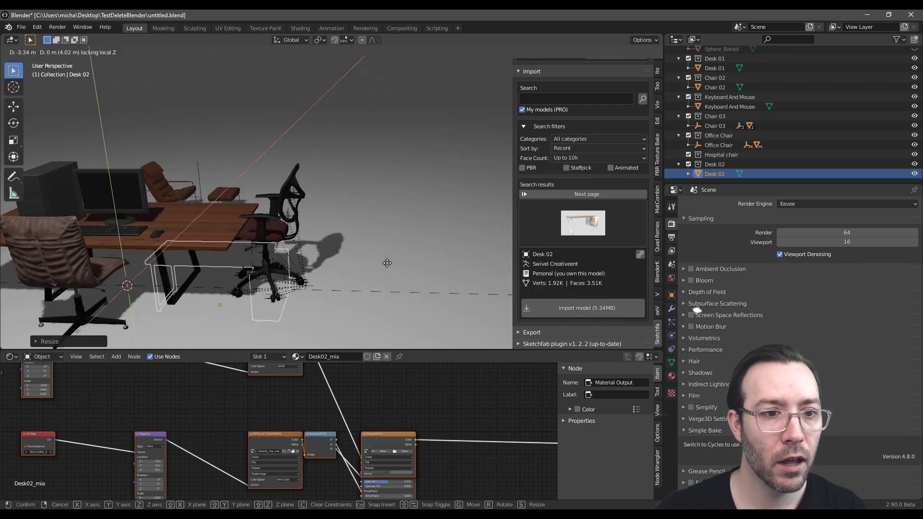
{"action": "left_click", "coordinate": [364, 272]}
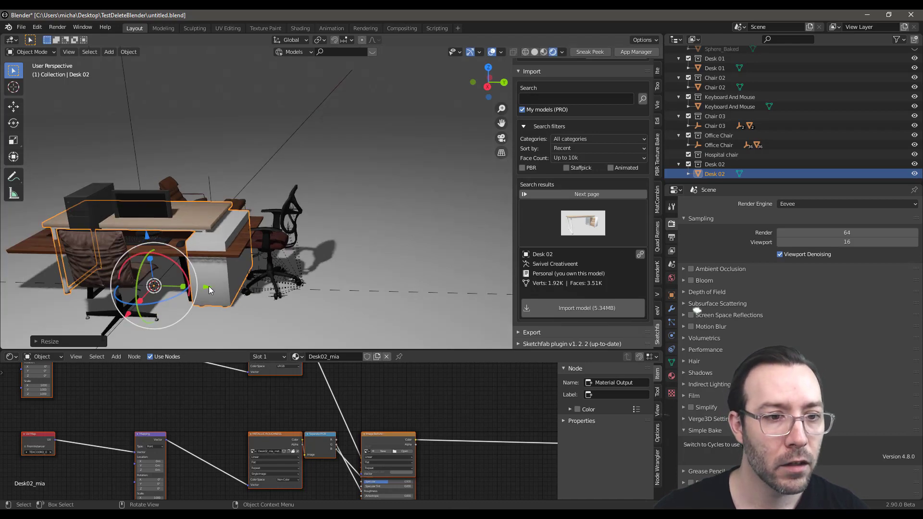
{"action": "left_click_drag", "start_coordinate": [208, 287], "coordinate": [437, 274]}
{"action": "mouse_move", "coordinate": [436, 274]}
{"action": "middle_mouse_down"}
{"action": "mouse_move", "coordinate": [491, 277]}
{"action": "mouse_move", "coordinate": [336, 244]}
{"action": "mouse_move", "coordinate": [395, 242]}
{"action": "mouse_move", "coordinate": [448, 261]}
{"action": "middle_mouse_up"}
{"action": "scroll", "coordinate": [395, 242], "scroll_direction": "up", "scroll_amount": 5}
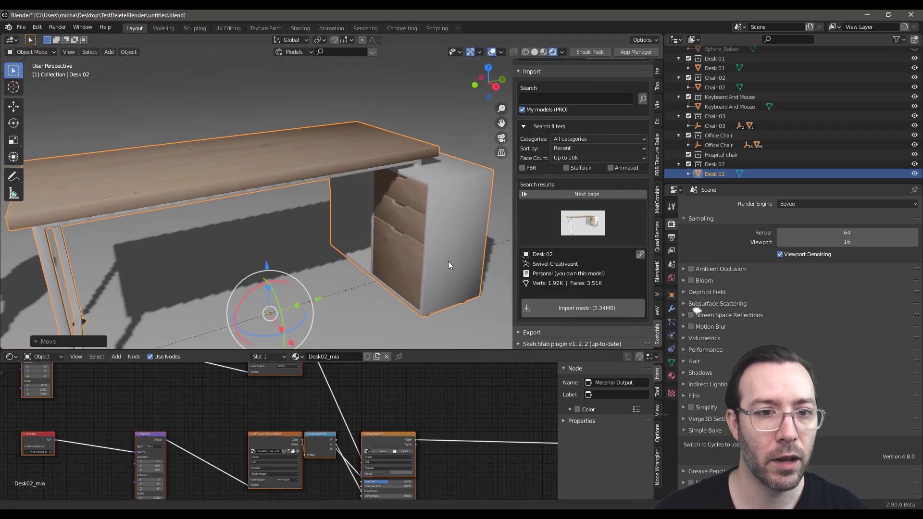
{"action": "scroll", "coordinate": [448, 261], "scroll_direction": "down", "scroll_amount": 2}
{"action": "scroll", "coordinate": [382, 413], "scroll_direction": "down", "scroll_amount": 2}
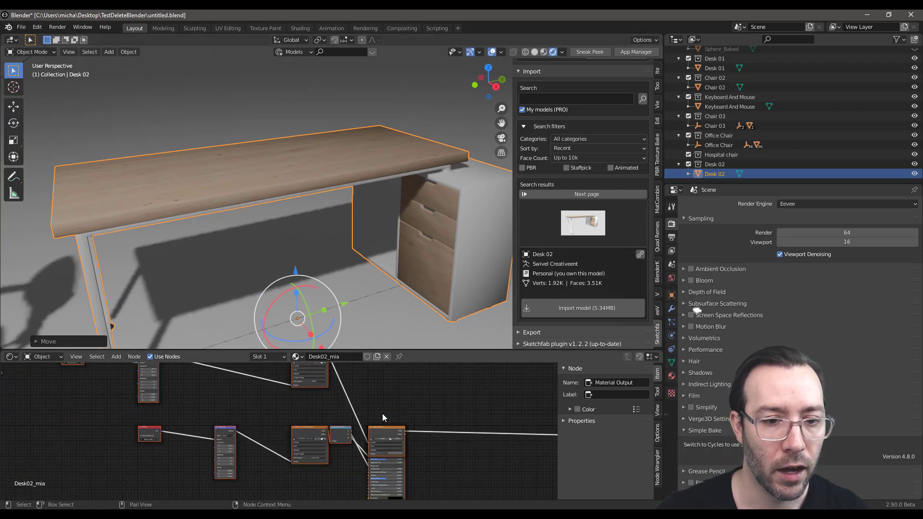
{"action": "scroll", "coordinate": [382, 414], "scroll_direction": "down", "scroll_amount": 3}
{"action": "key", "text": "ctrl+space"}
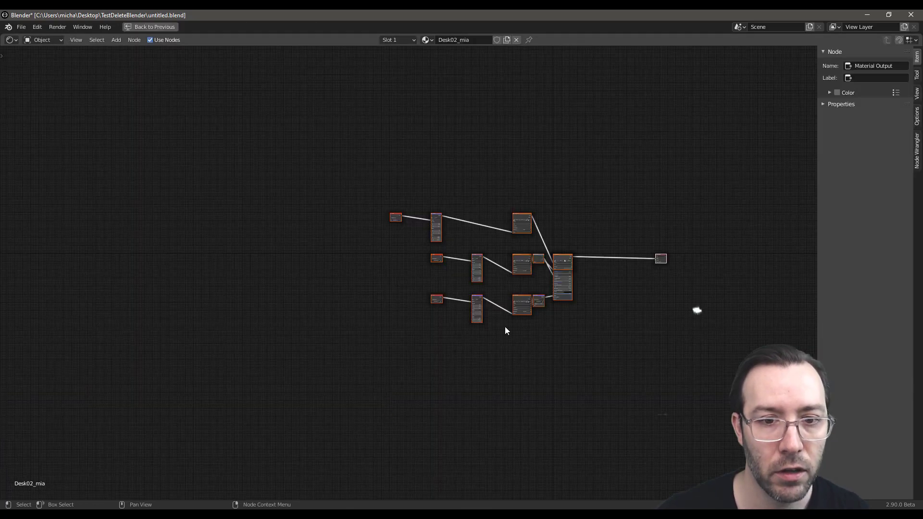
{"action": "scroll", "coordinate": [504, 330], "scroll_direction": "up", "scroll_amount": 6}
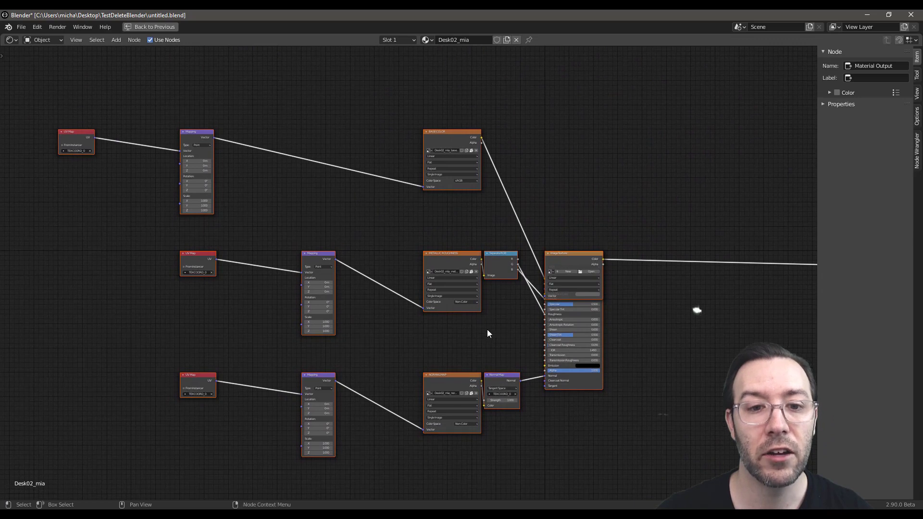
{"action": "scroll", "coordinate": [487, 333], "scroll_direction": "up", "scroll_amount": 2}
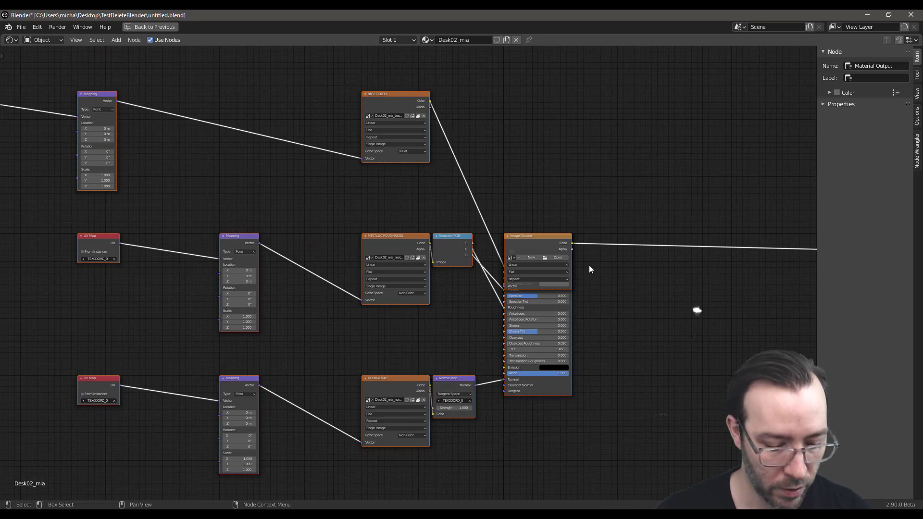
{"action": "key", "text": "ctrl+space"}
{"action": "middle_click_drag", "start_coordinate": [451, 232], "coordinate": [260, 246]}
{"action": "scroll", "coordinate": [444, 239], "scroll_direction": "up", "scroll_amount": 4}
{"action": "scroll", "coordinate": [444, 239], "scroll_direction": "down", "scroll_amount": 3}
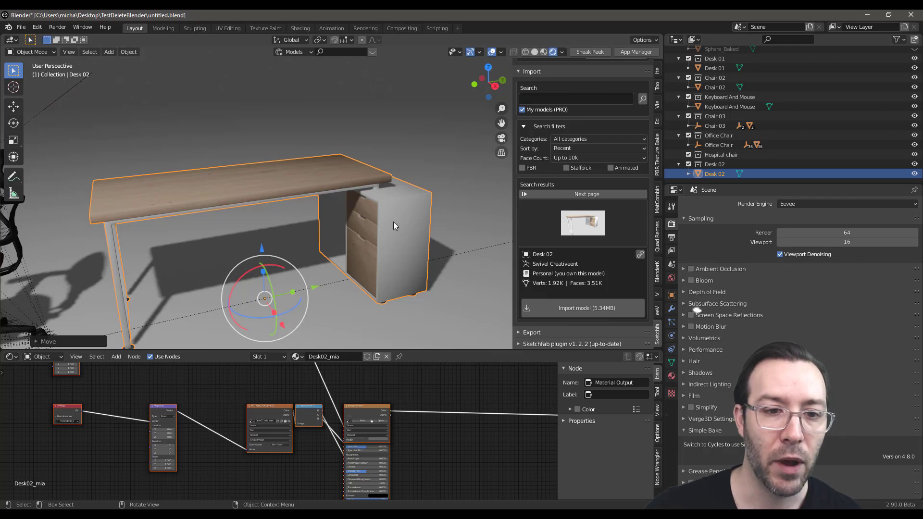
Step: Import another copy of Desk 01 from the own-models thumbnail grid
{"action": "left_click", "coordinate": [582, 223]}
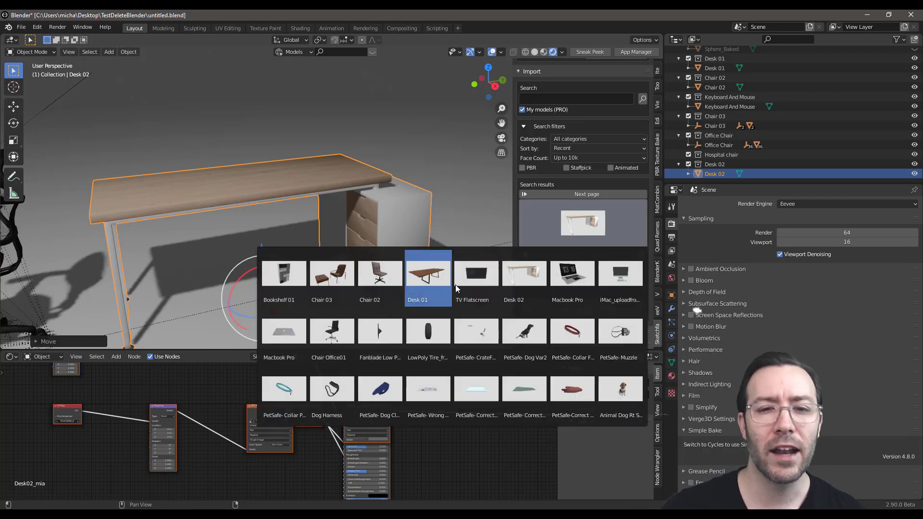
{"action": "left_click", "coordinate": [443, 266]}
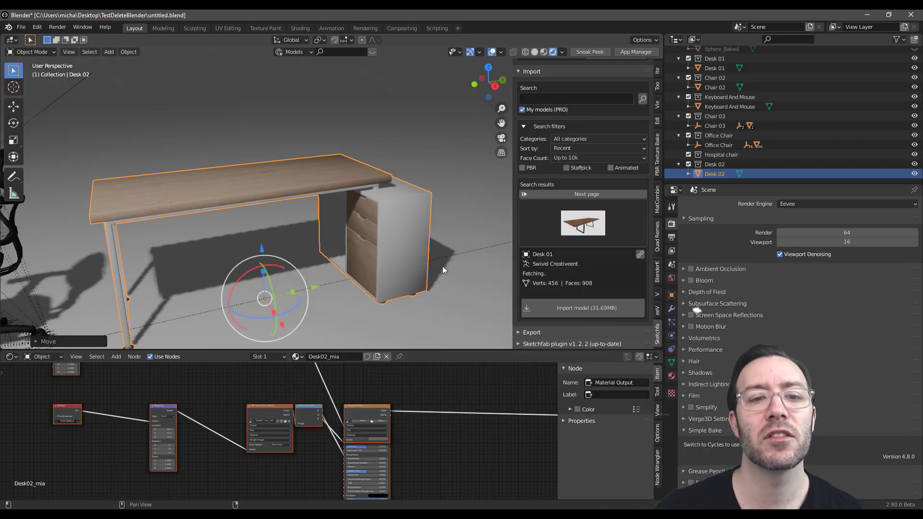
{"action": "left_click", "coordinate": [579, 305]}
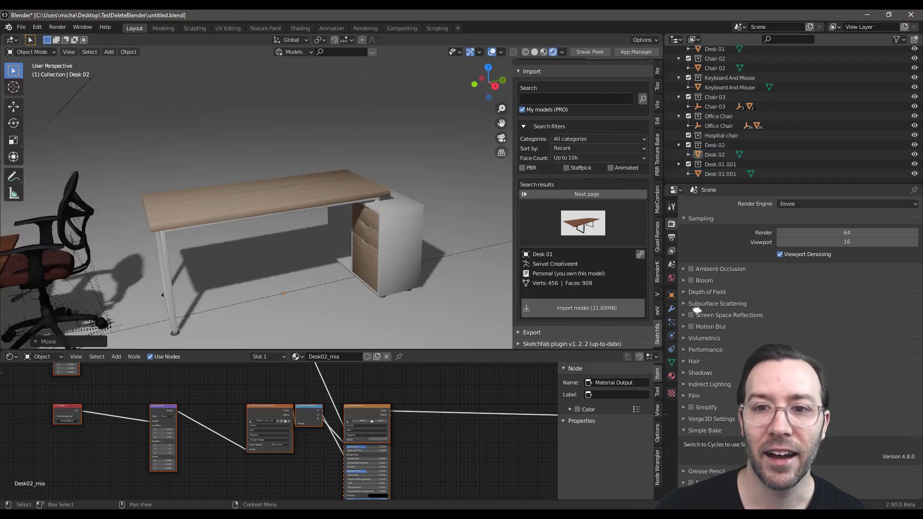
Step: Move Desk 01.001 to the right of the white Desk 02 and check it from a low side view
{"action": "scroll", "coordinate": [219, 301], "scroll_direction": "down", "scroll_amount": 5}
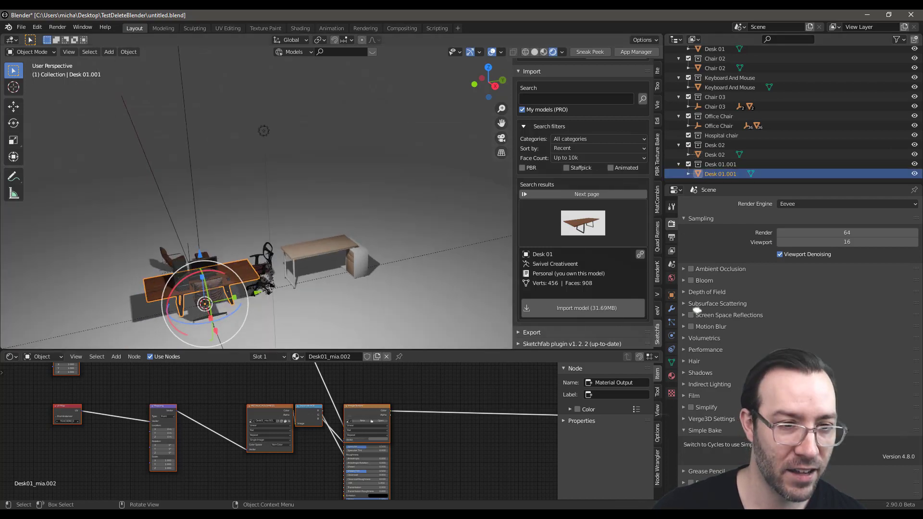
{"action": "left_click_drag", "start_coordinate": [204, 304], "coordinate": [418, 259]}
{"action": "scroll", "coordinate": [418, 260], "scroll_direction": "up", "scroll_amount": 3}
{"action": "scroll", "coordinate": [367, 269], "scroll_direction": "up", "scroll_amount": 2}
{"action": "middle_click_drag", "start_coordinate": [368, 270], "coordinate": [337, 255]}
{"action": "scroll", "coordinate": [317, 279], "scroll_direction": "down", "scroll_amount": 3}
{"action": "scroll", "coordinate": [293, 260], "scroll_direction": "down", "scroll_amount": 2}
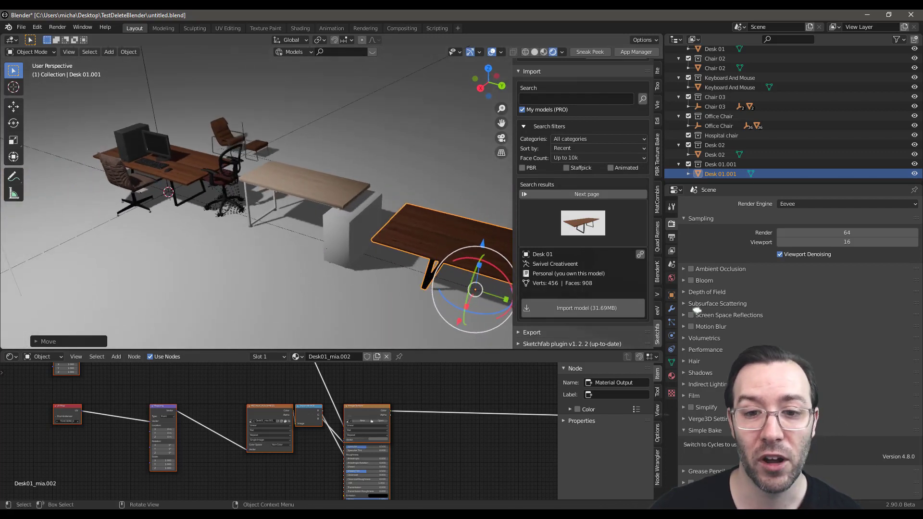